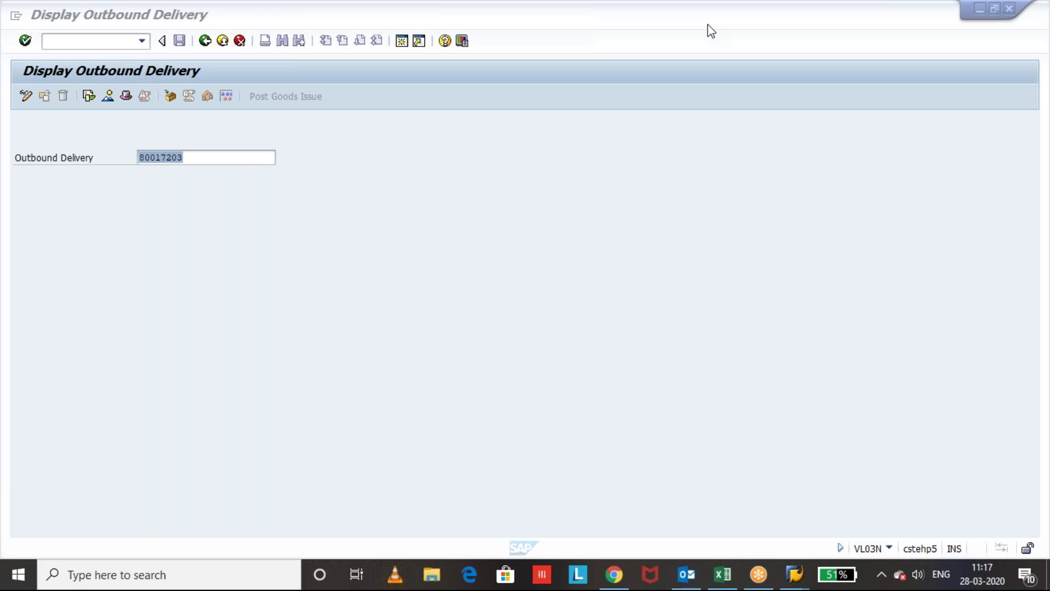
Display delivery 80017203 and check its picking data: GKFIXED, 10 KG to deliver, 0 picked
left_click(246, 157)
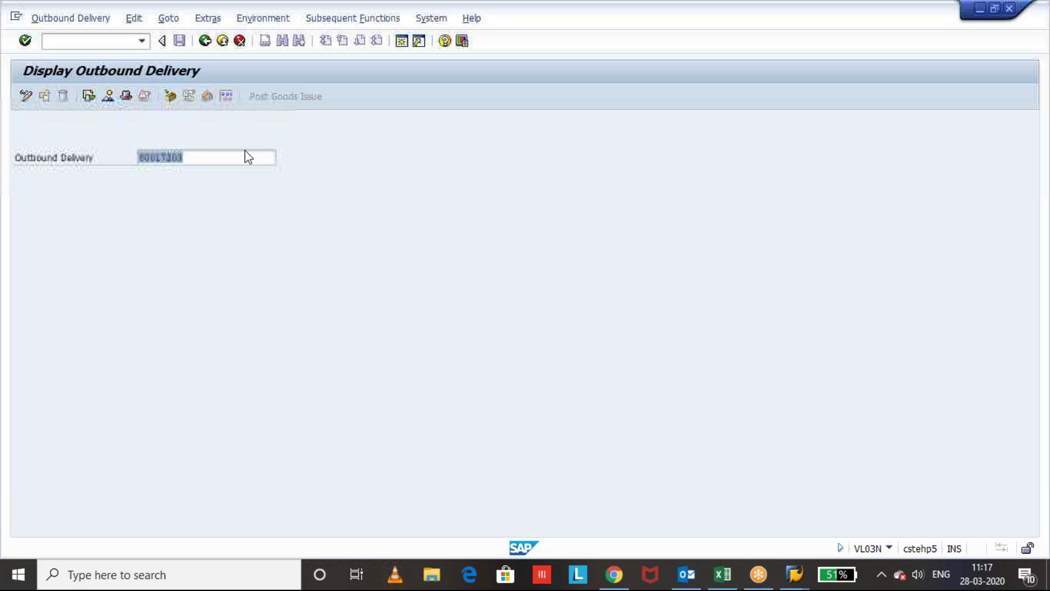
key("Return")
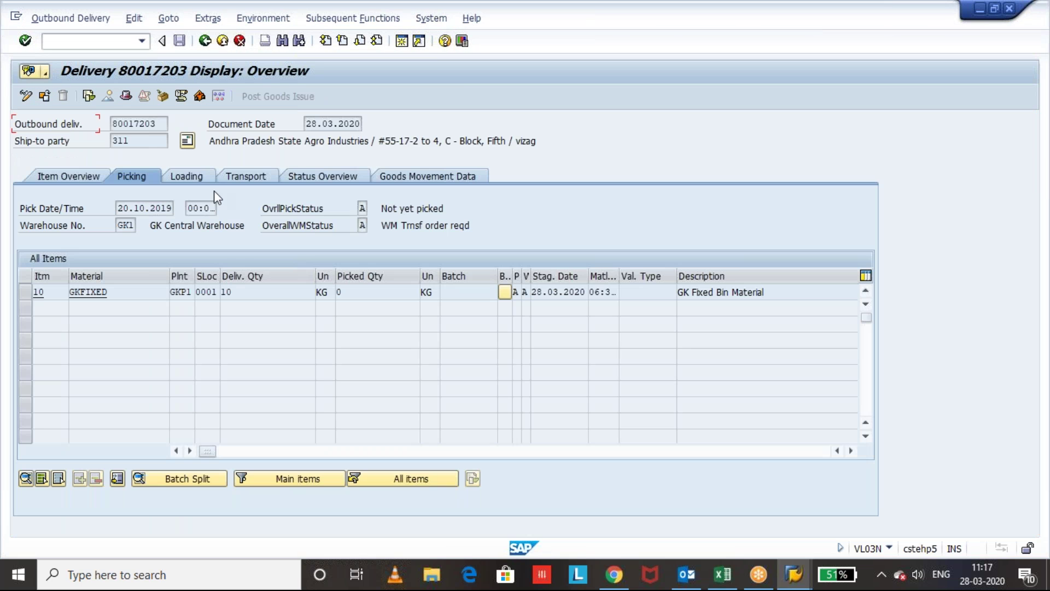
left_click_drag(131, 292, 70, 292)
left_click(220, 292)
left_click(361, 226)
left_click(362, 209)
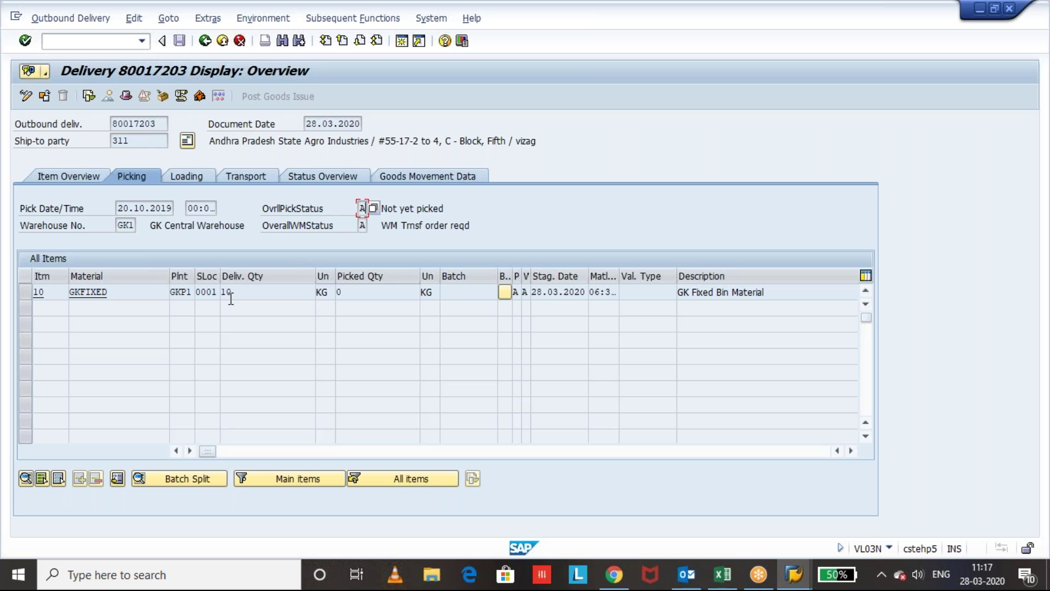
left_click(367, 292)
left_click(317, 21)
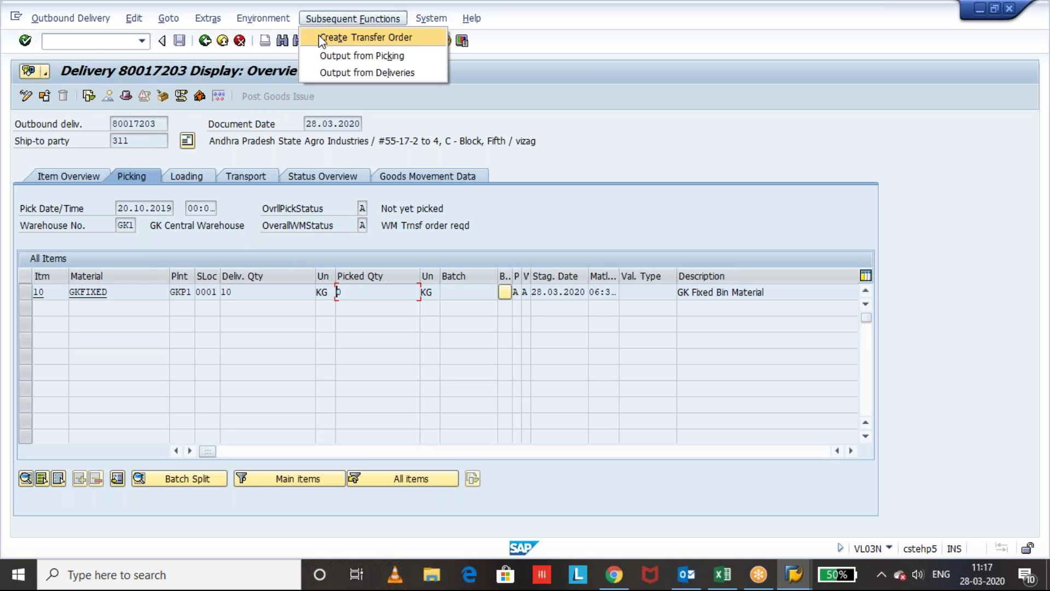
Create a transfer order from delivery 80017203 and reach item generation for the 10 KG GKFIXED item
left_click(322, 39)
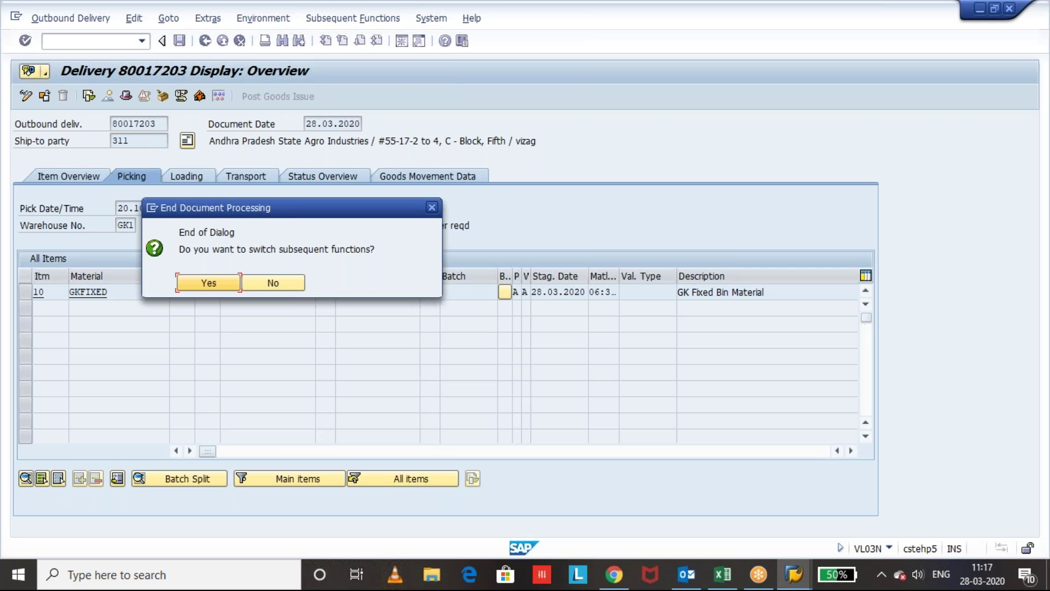
left_click(208, 281)
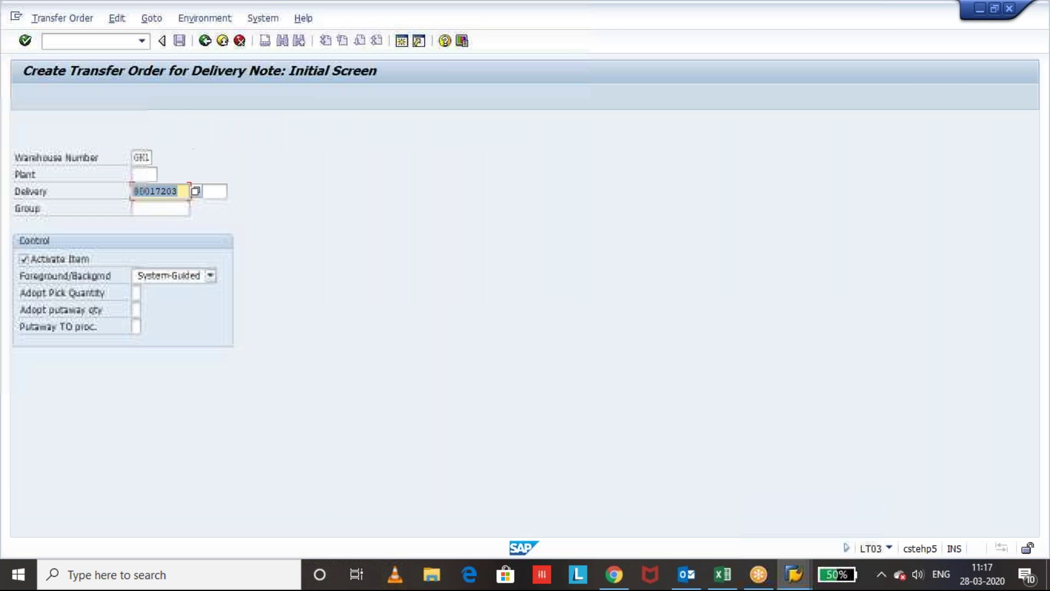
left_click(25, 41)
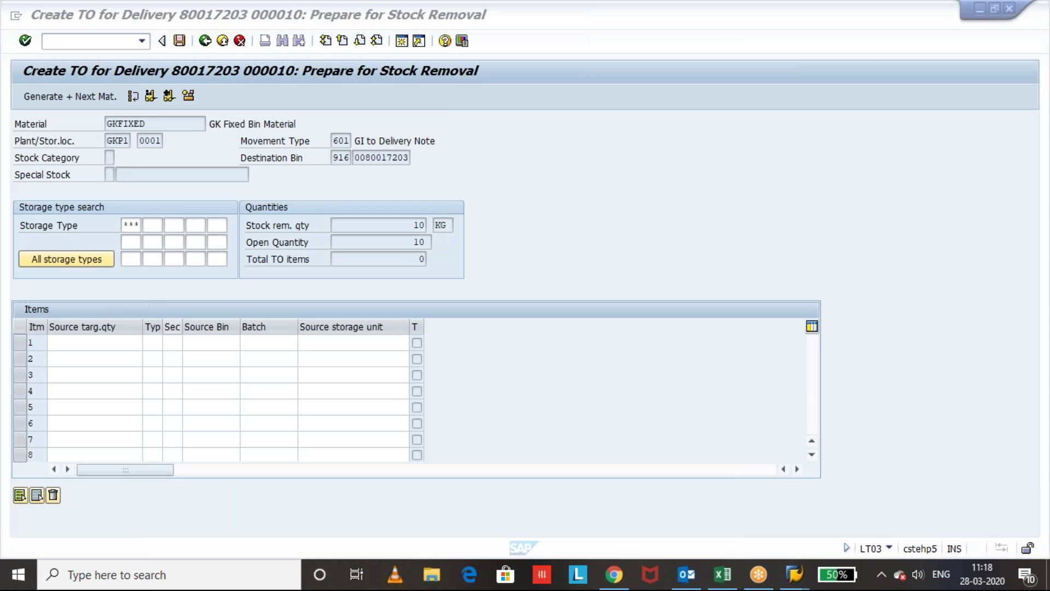
left_click(169, 97)
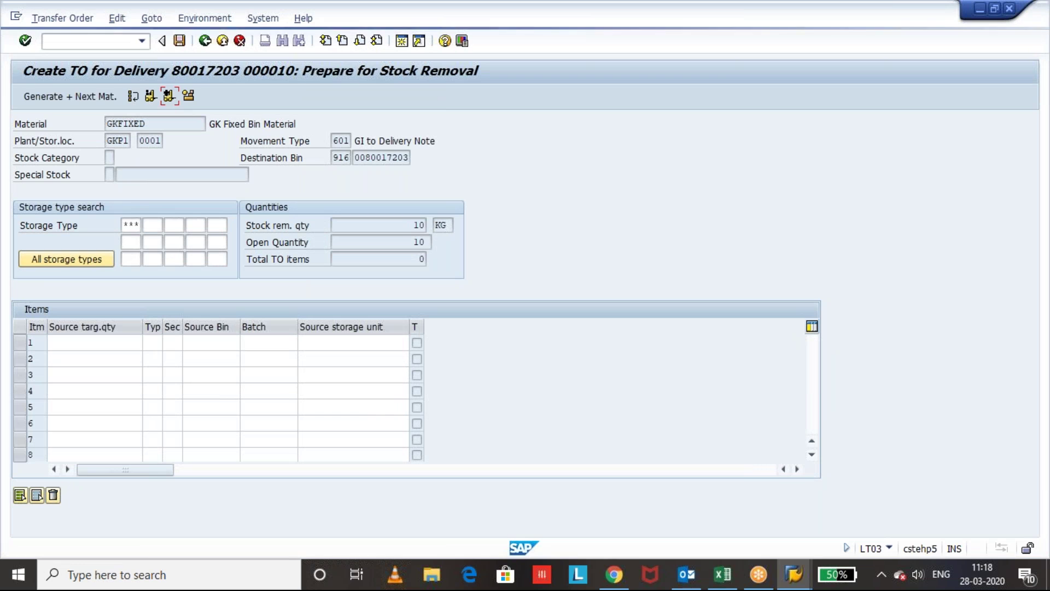
Reduce the transfer order's requested quantity from 10 to 8 KG, accepting the quantity warning
key("Return")
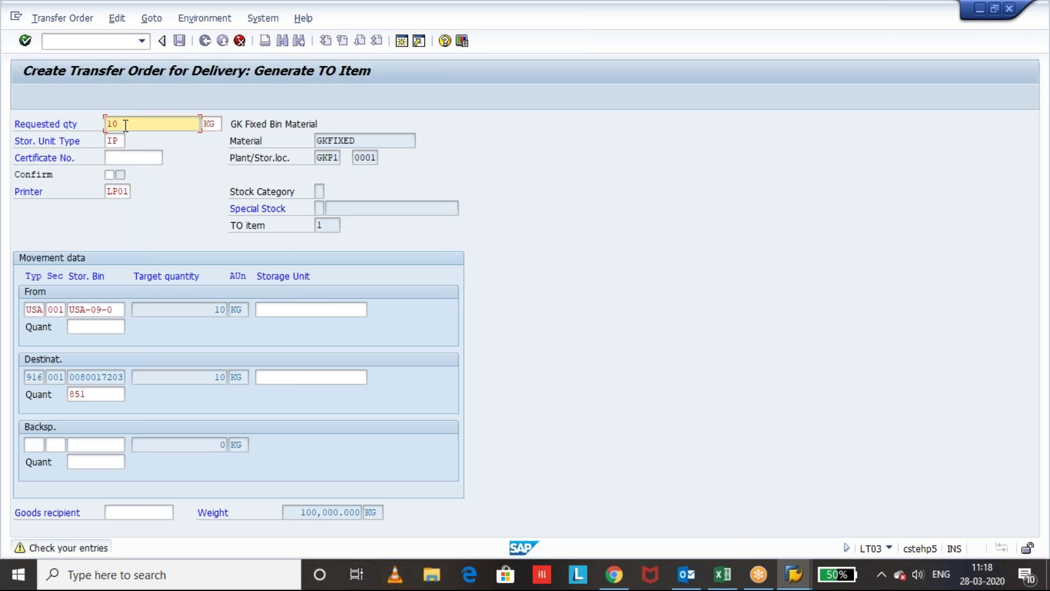
key("BackSpace")
key("BackSpace")
type("8")
key("Return")
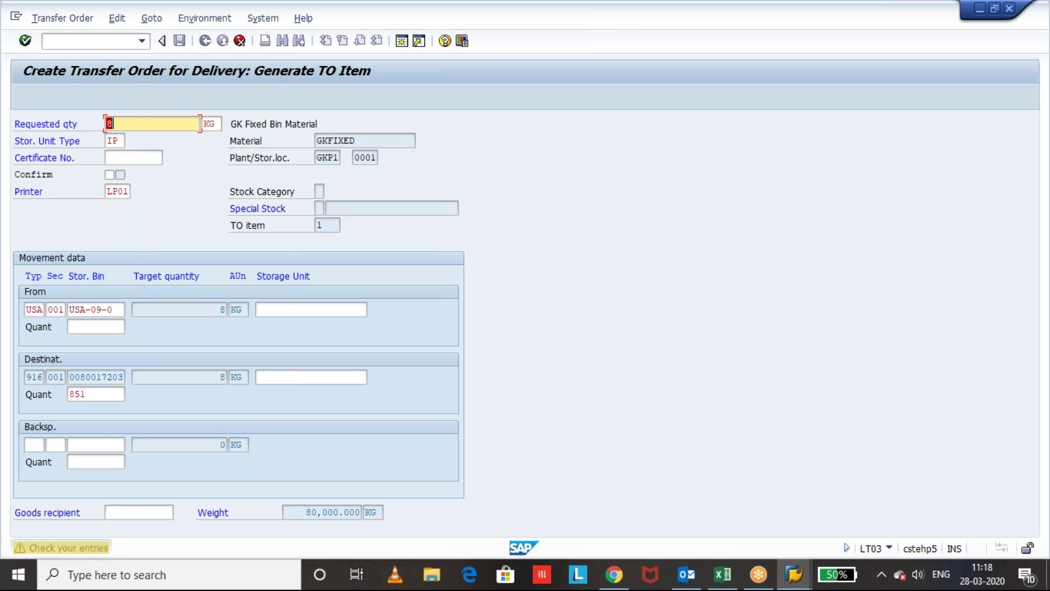
key("Return")
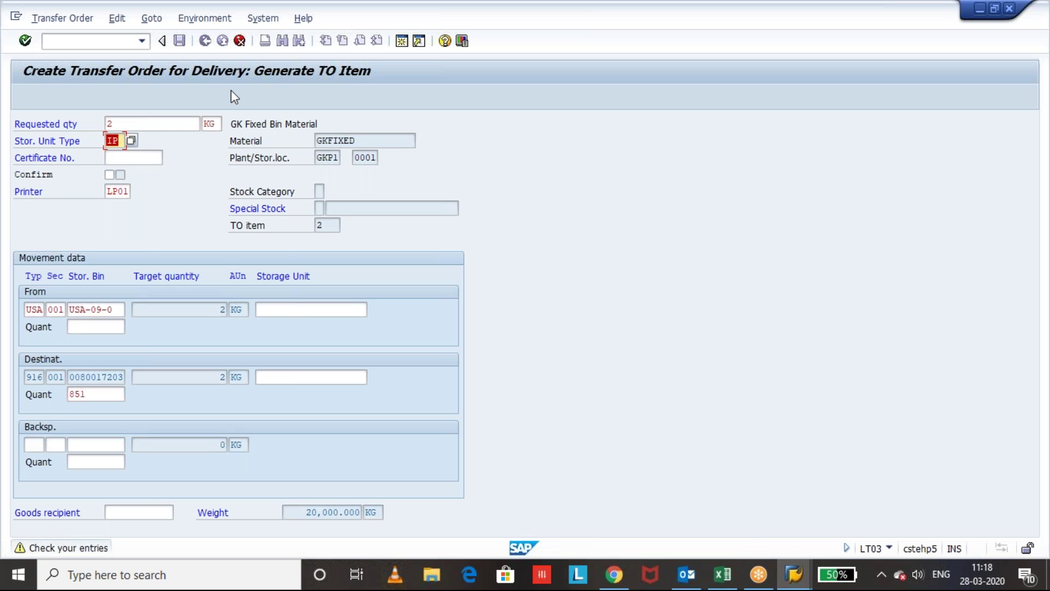
Cancel the 2 KG remainder item and save transfer order 1408, accepting 80 % as sufficient
left_click(241, 43)
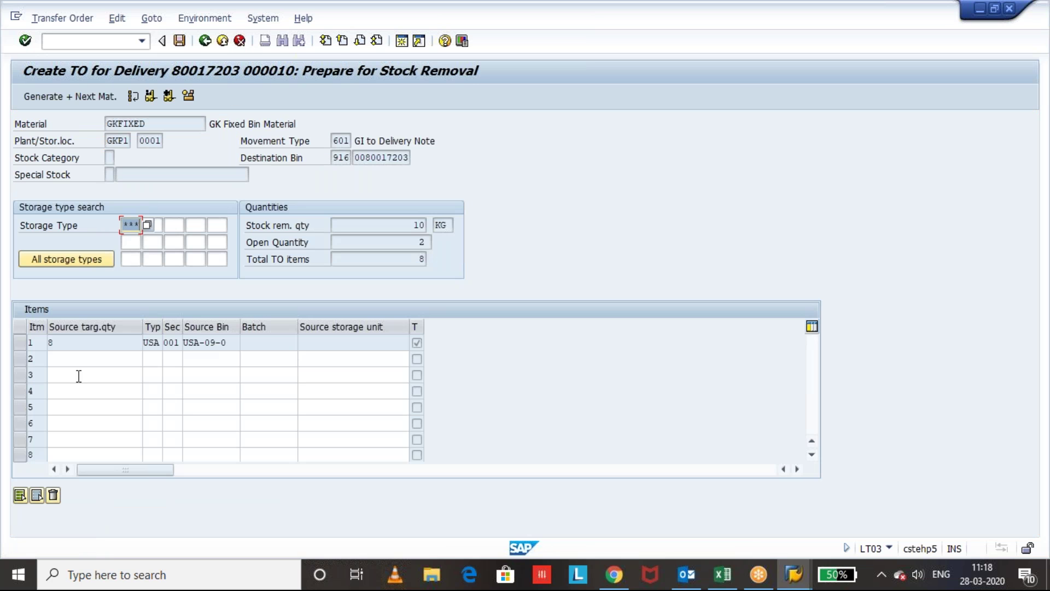
left_click(85, 341)
mouse_move(412, 245)
left_mouse_down()
mouse_move(427, 245)
mouse_move(409, 258)
left_mouse_up()
key("Right")
left_click(179, 40)
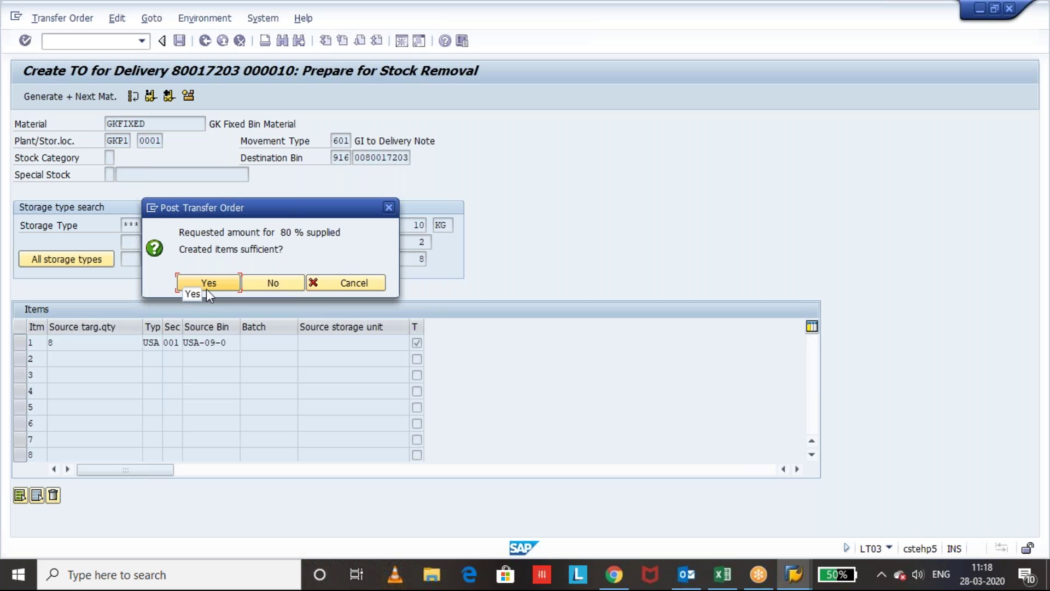
left_click(207, 288)
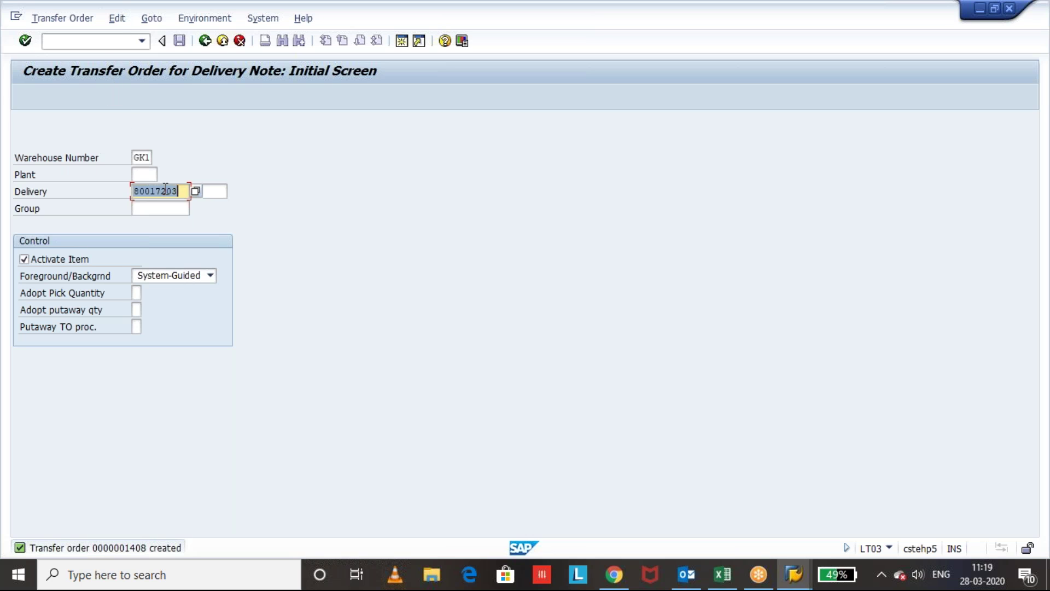
Try opening a new session with /ovl0 and dismiss the maximum sessions message
key("End")
left_click(100, 43)
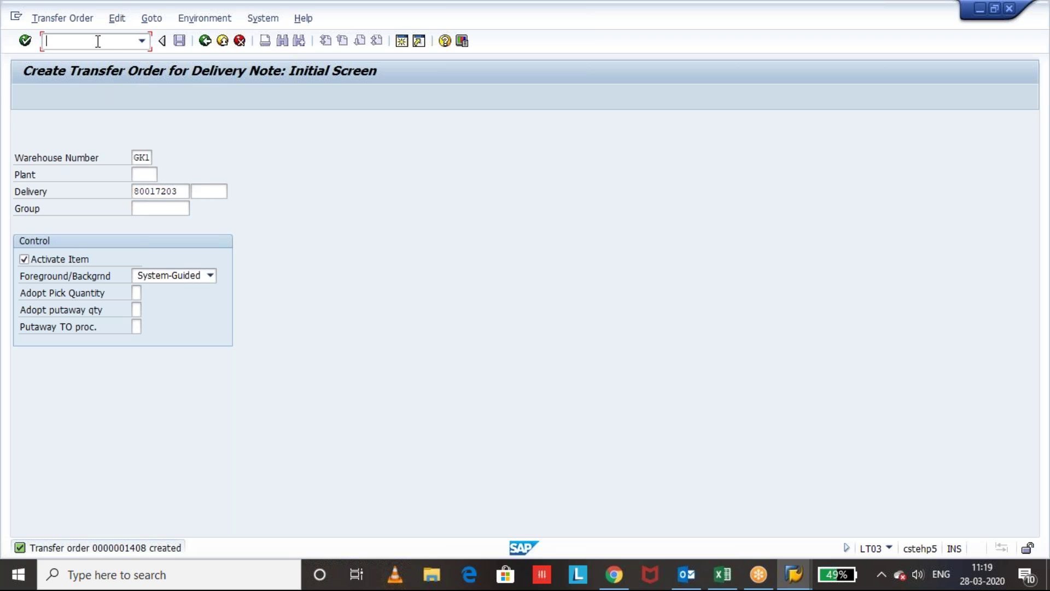
type("/ovl03n")
key("Return")
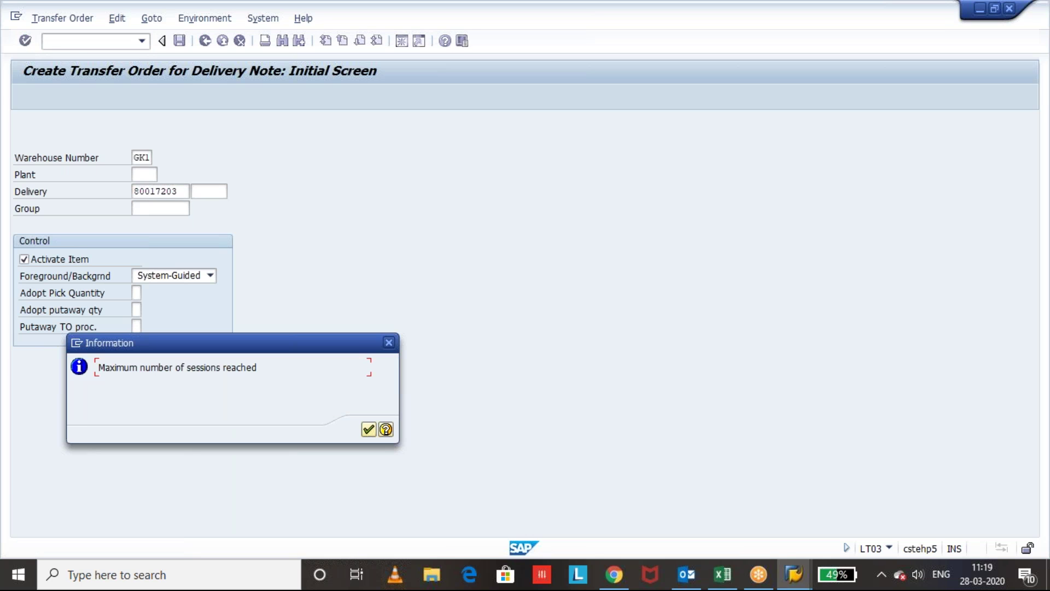
key("Return")
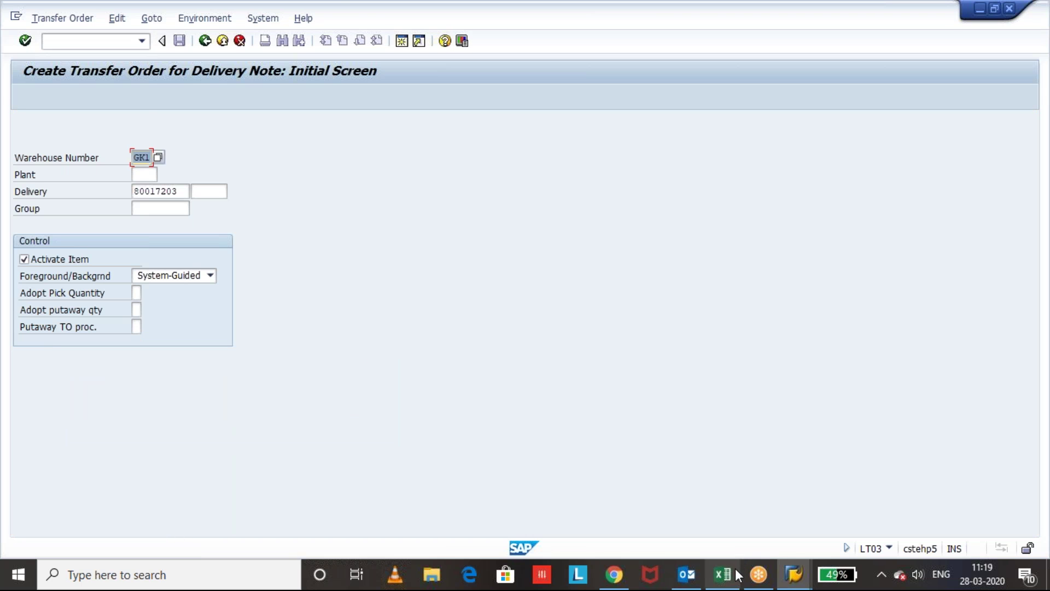
Display delivery 80017203 with /nvl03n in the Display Batch session, then return to LT03
left_click(794, 573)
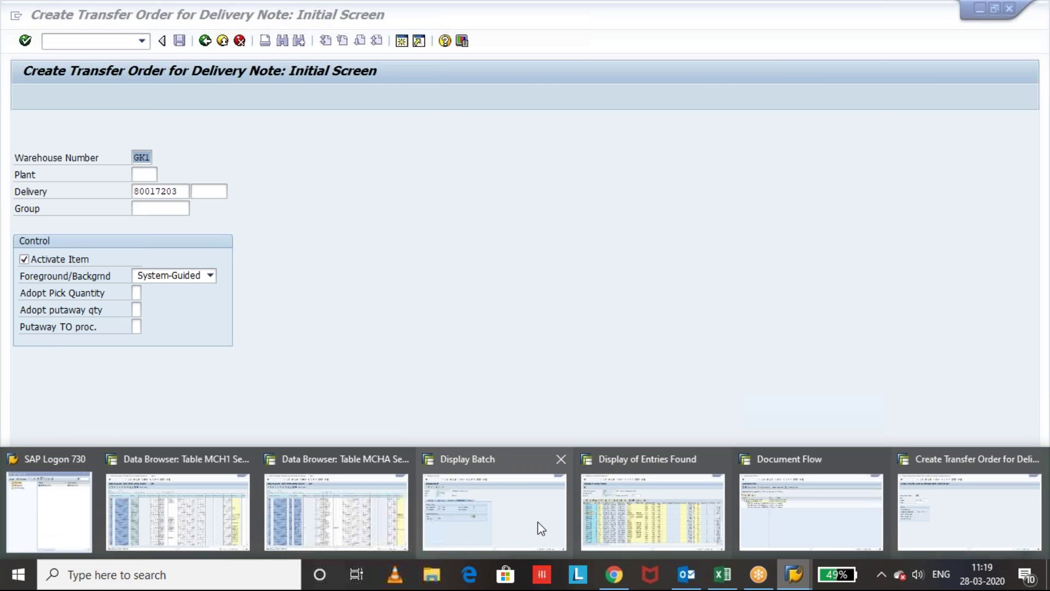
left_click(530, 521)
type("/")
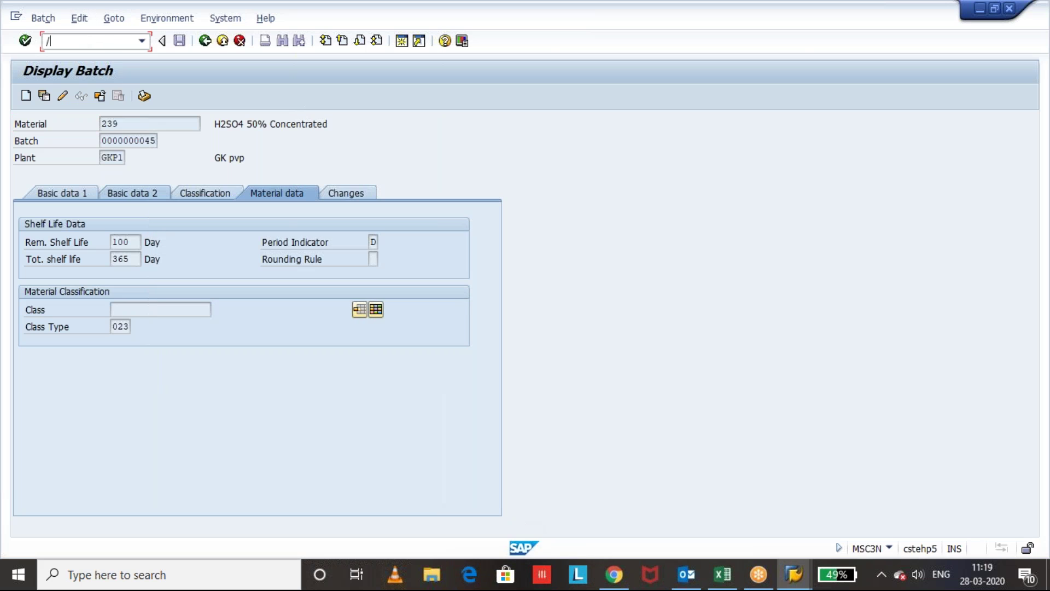
type("nvl03n")
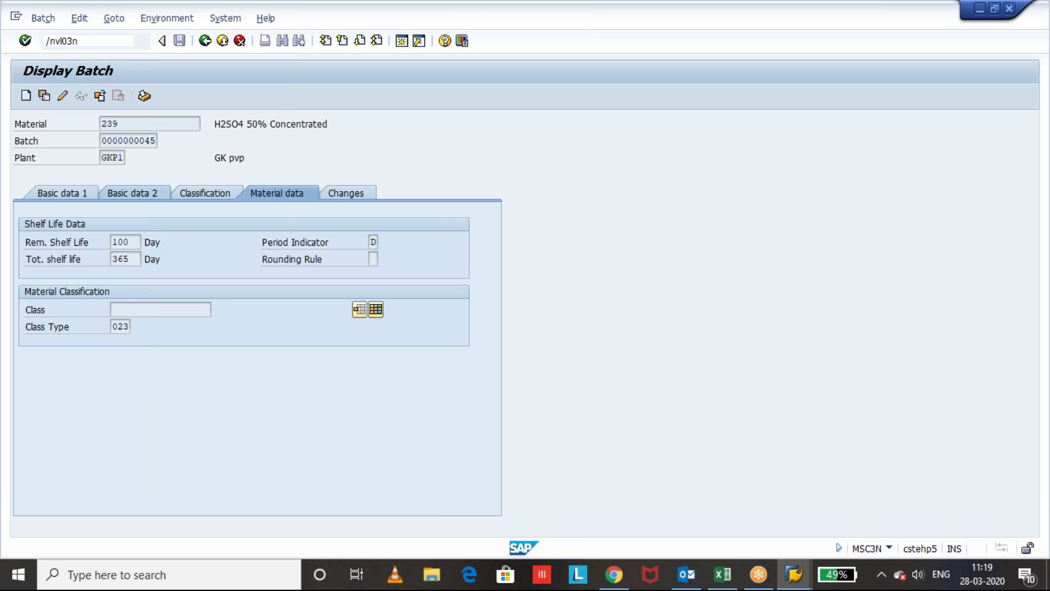
key("Return")
key("Return")
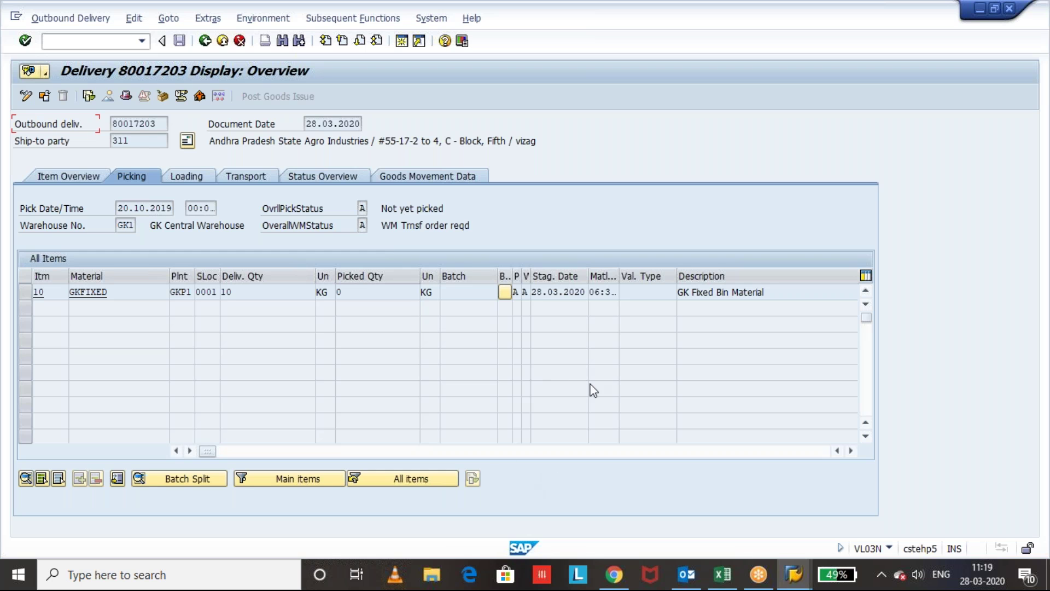
left_click(796, 575)
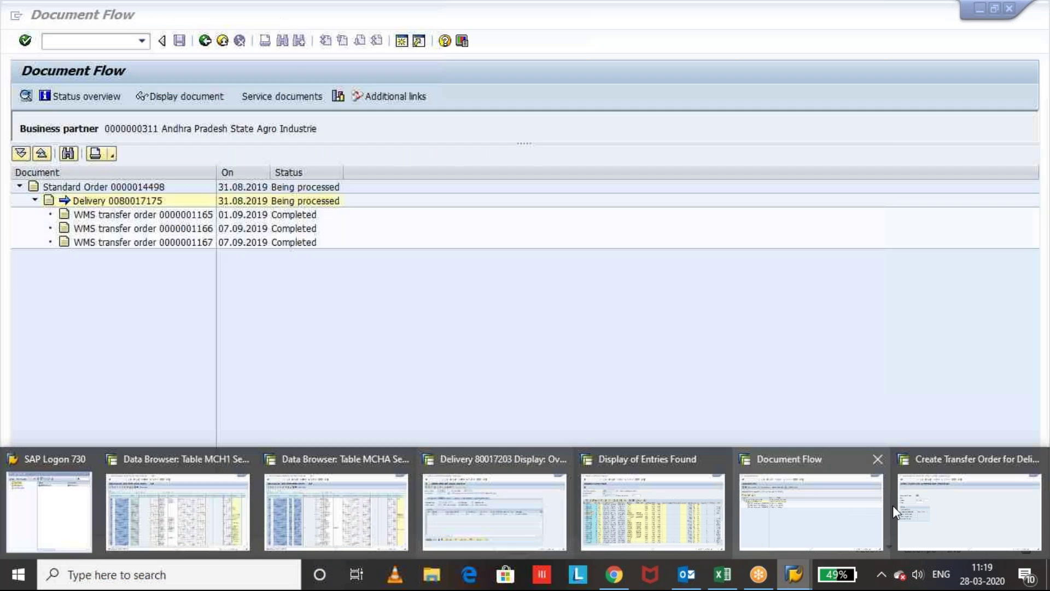
left_click(910, 503)
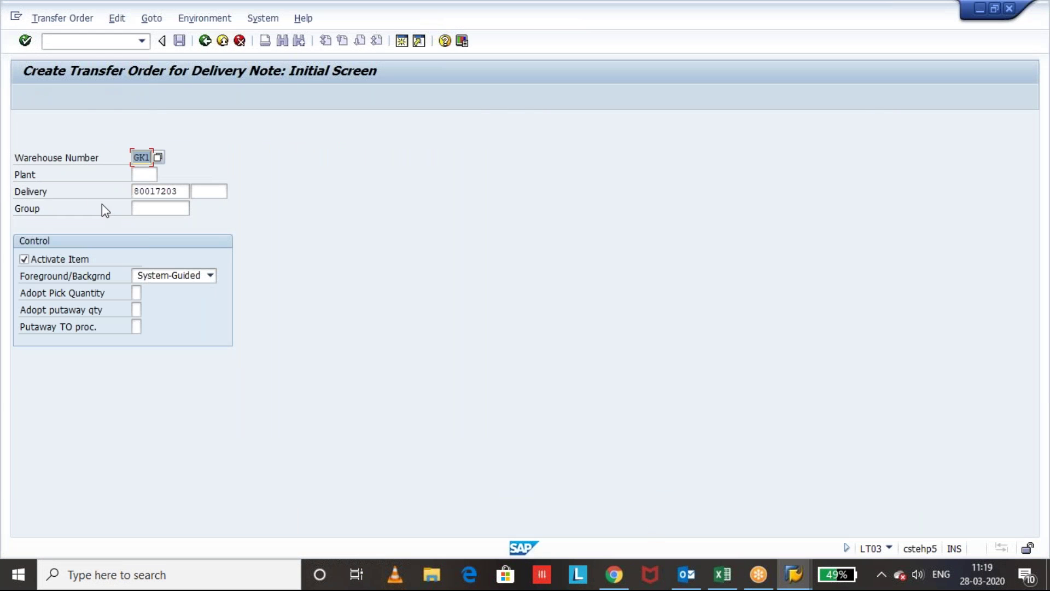
Display transfer order 1408's items with /nlt21
left_click(78, 40)
type("/nlt21")
key("Return")
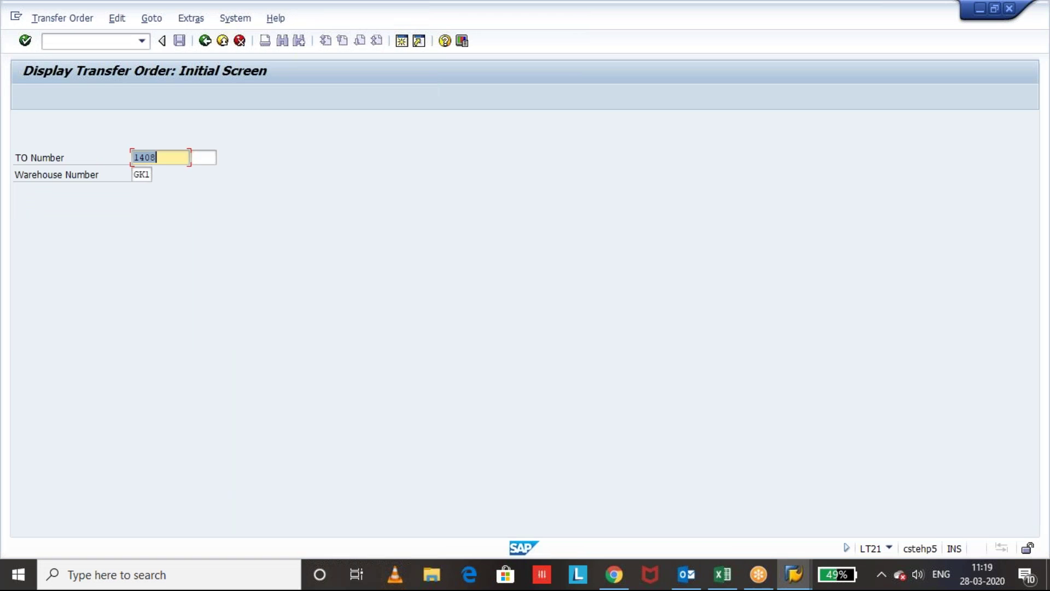
key("Return")
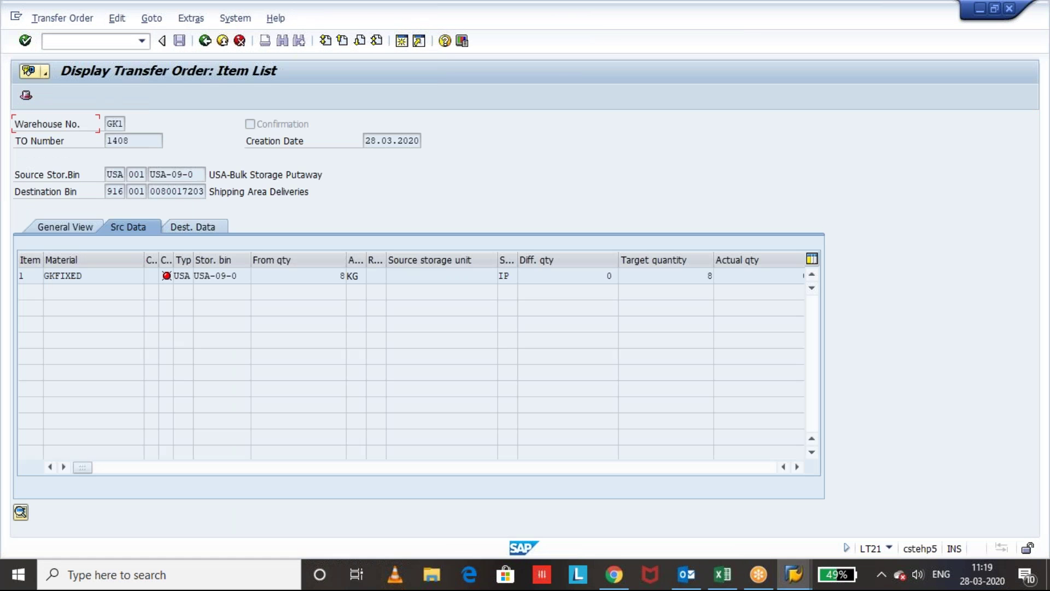
Reload delivery 80017203's overview, now showing 8 KG picked and warehouse status B
key("alt+Tab")
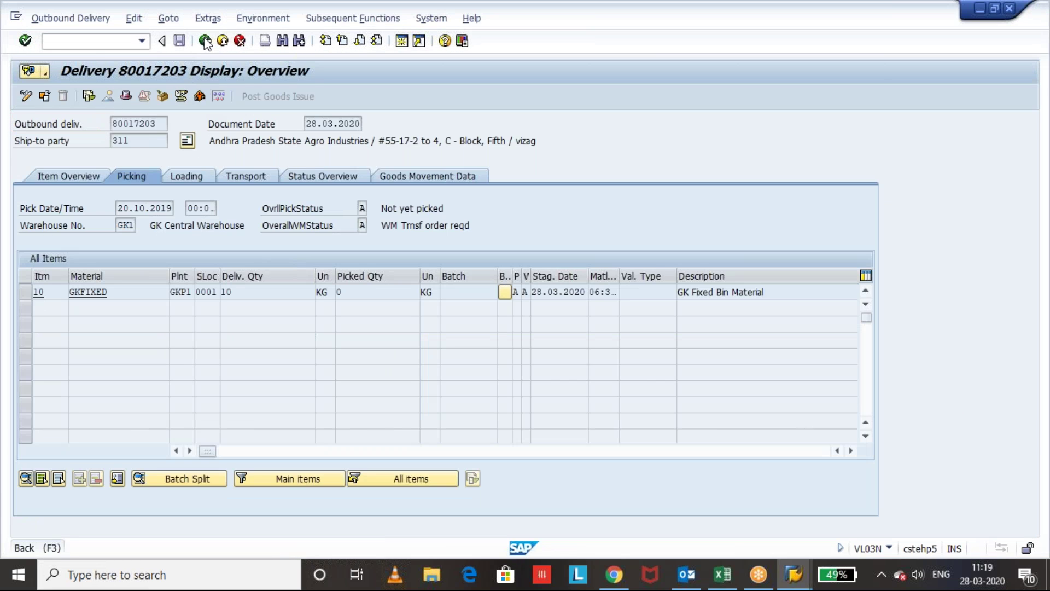
left_click(205, 41)
key("Return")
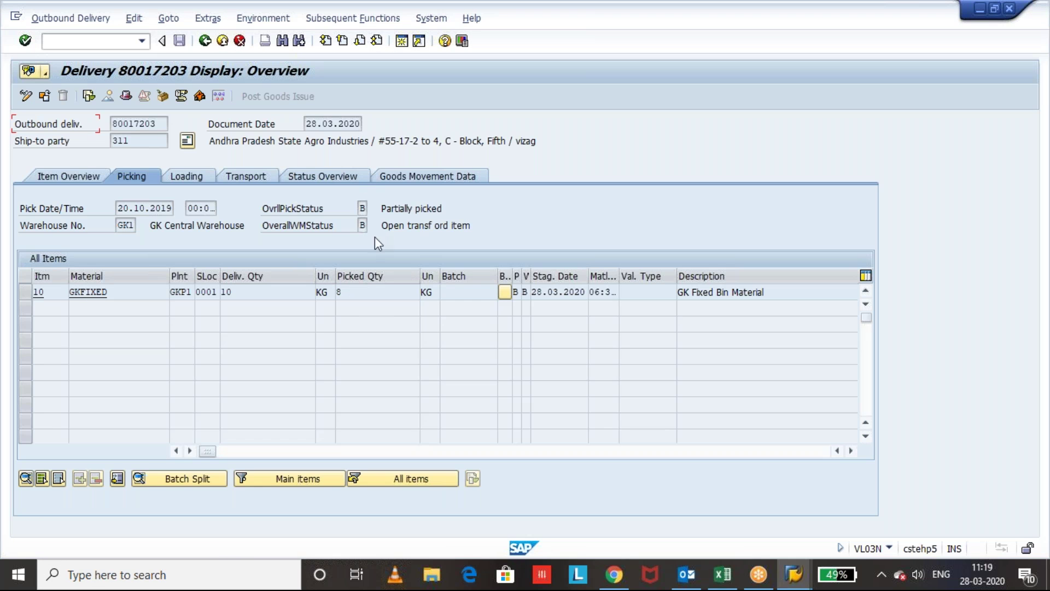
left_click(362, 223)
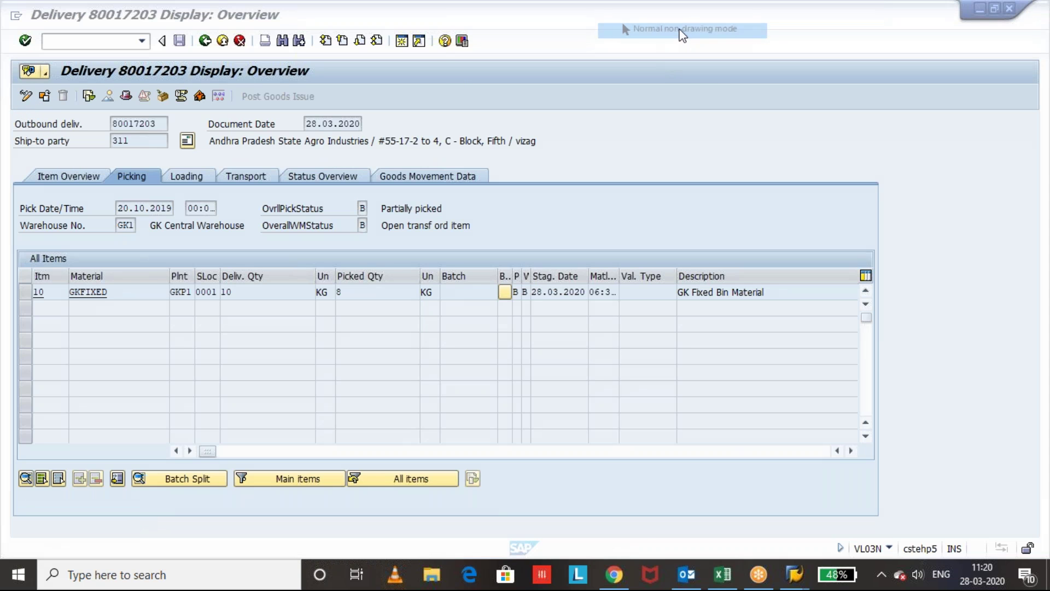
Load transfer order 1408's items on the confirmation screen in the document flow window
mouse_move(795, 579)
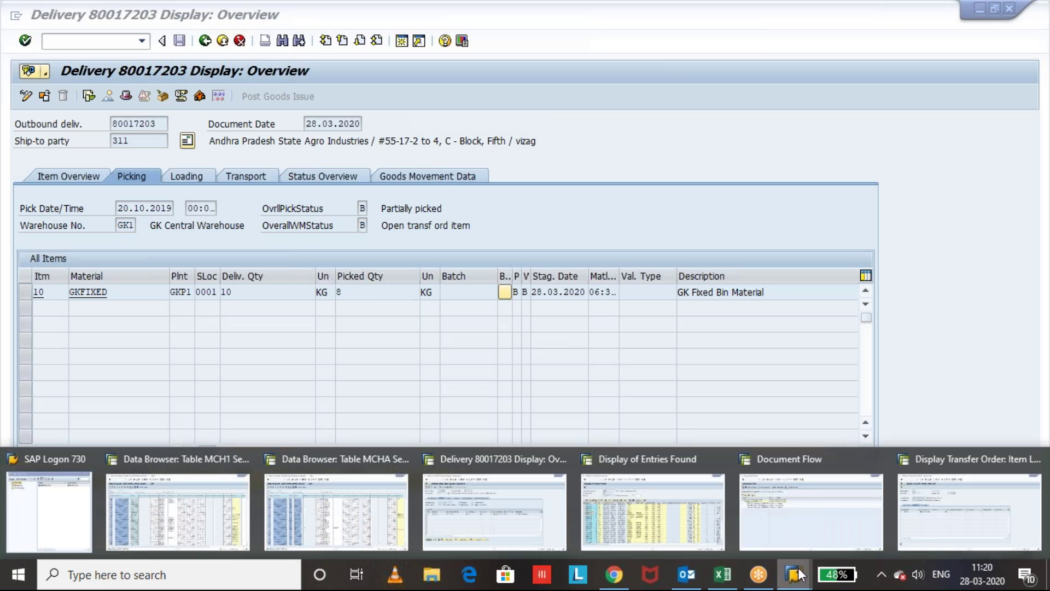
mouse_move(850, 522)
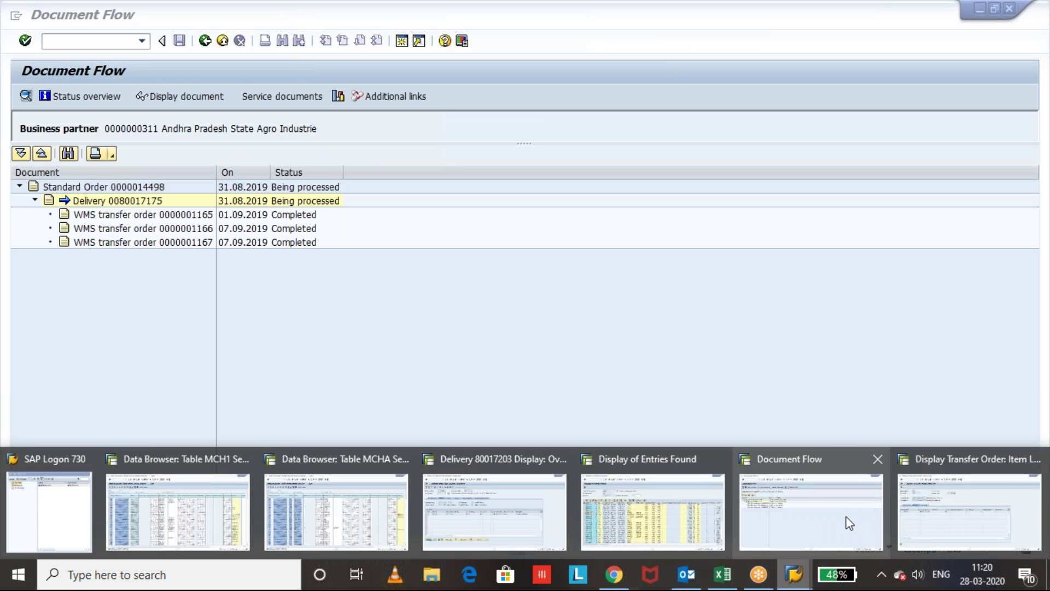
left_click(847, 517)
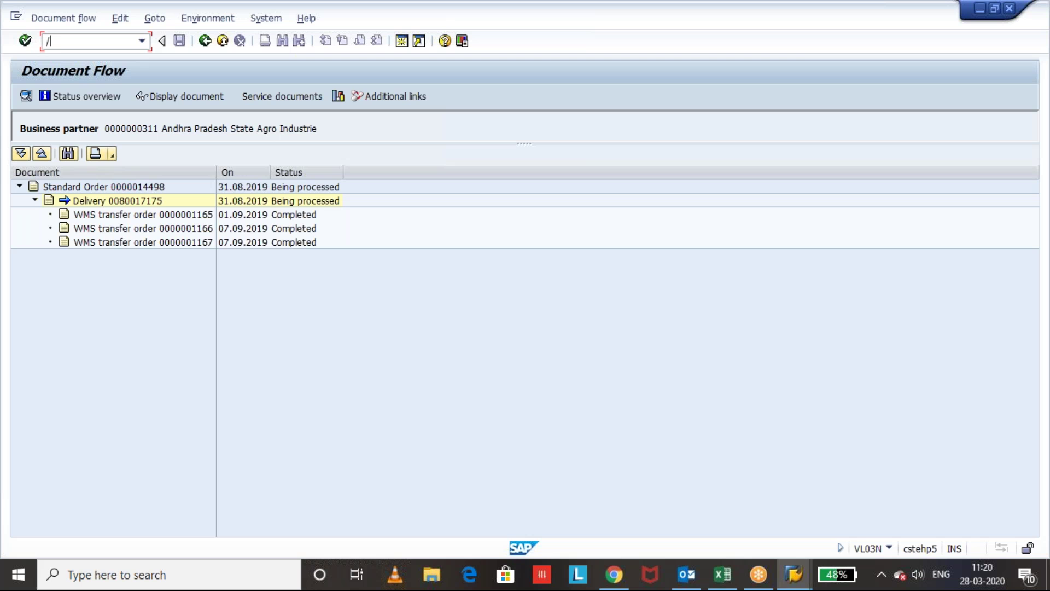
key("Return")
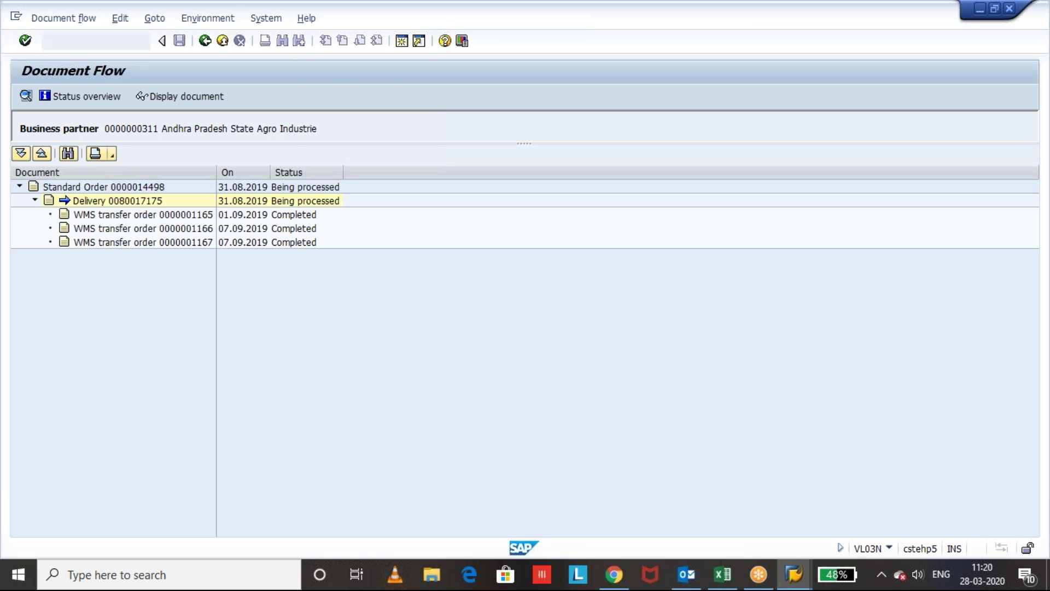
key("Return")
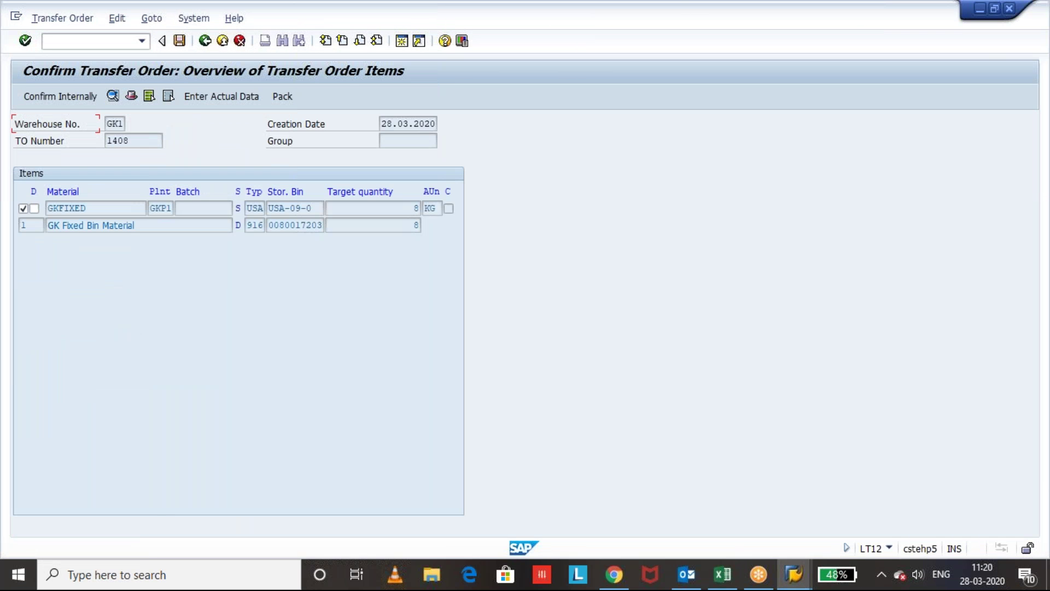
Open storage unit entry for item 1 and copy source bin name USA-09-0
left_click(182, 47)
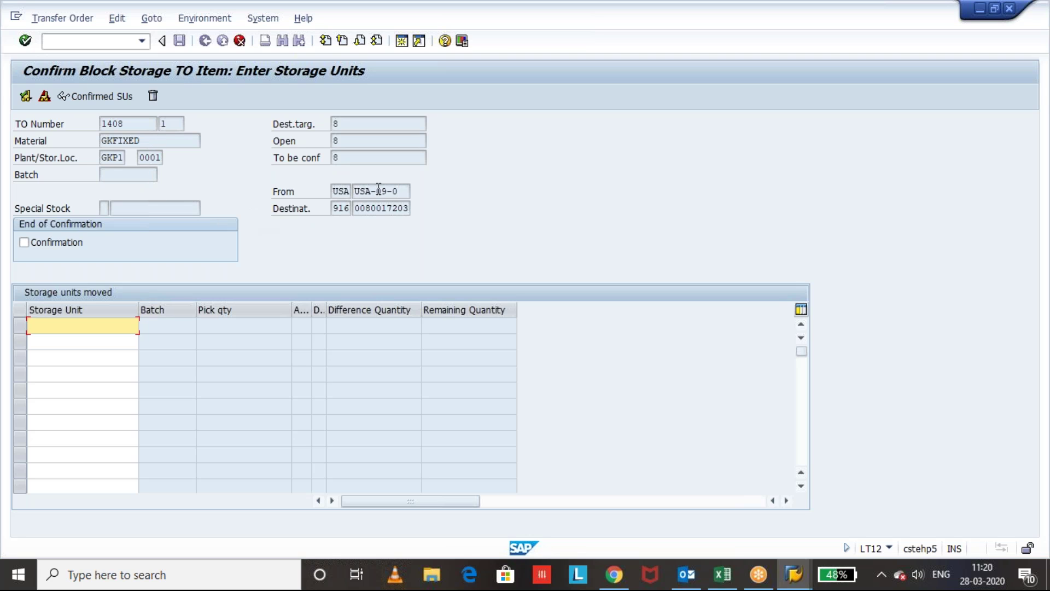
left_click_drag(402, 191, 355, 192)
left_click(360, 193)
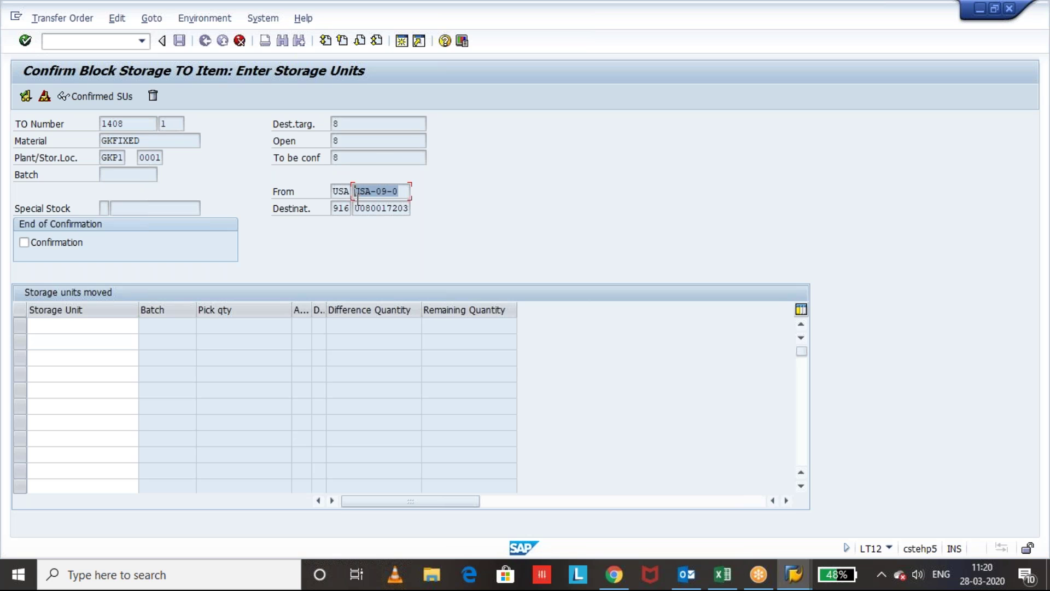
left_click(355, 191)
left_click(795, 572)
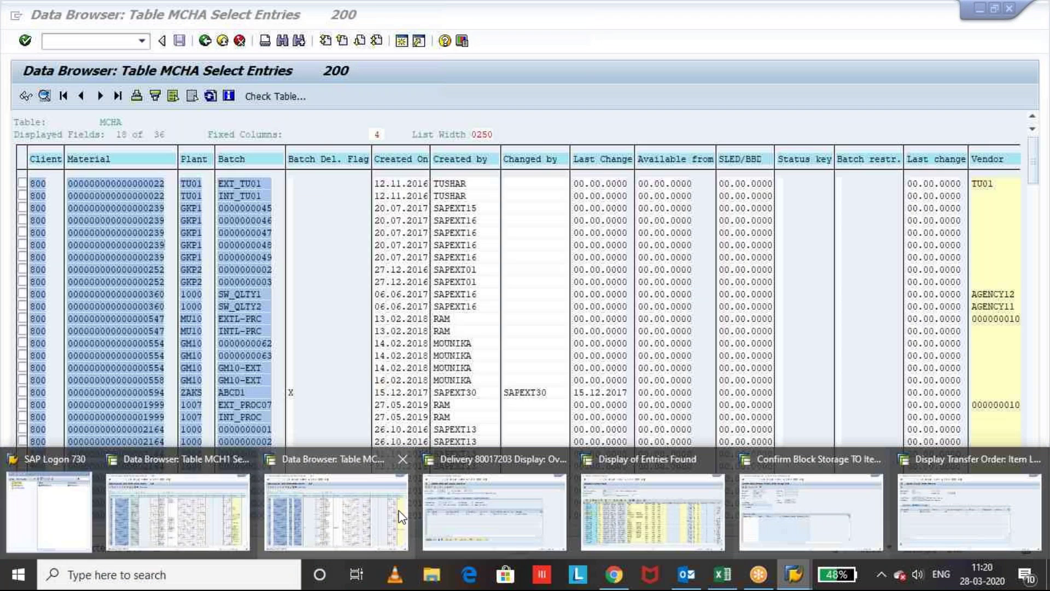
Run LS25 in the table browser window to show stock in storage type USA, bin USA-09-0
left_click(402, 517)
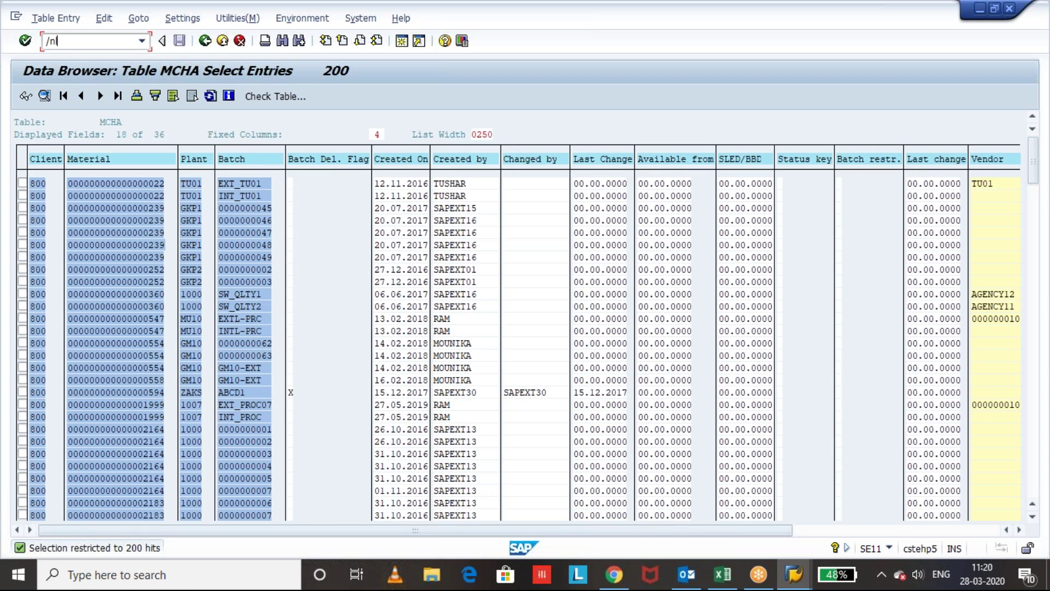
type("/nls25")
key("Return")
type("01")
key("Tab")
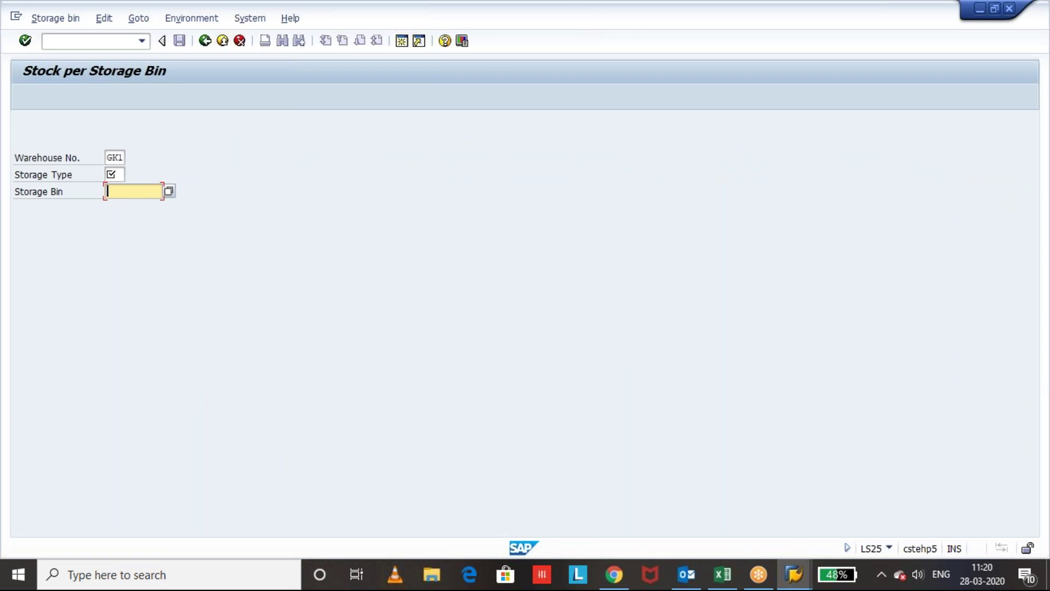
type("TRSB-01-0")
key("shift+Tab")
type("usa")
key("Return")
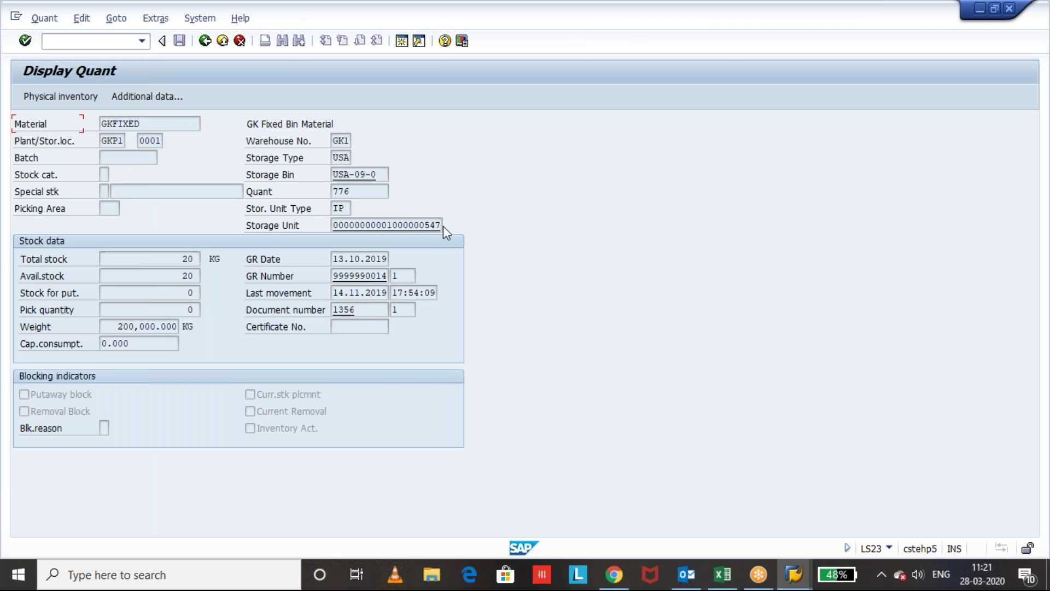
left_click_drag(444, 226, 334, 226)
key("ctrl+c")
left_click(333, 225)
key("alt+Tab")
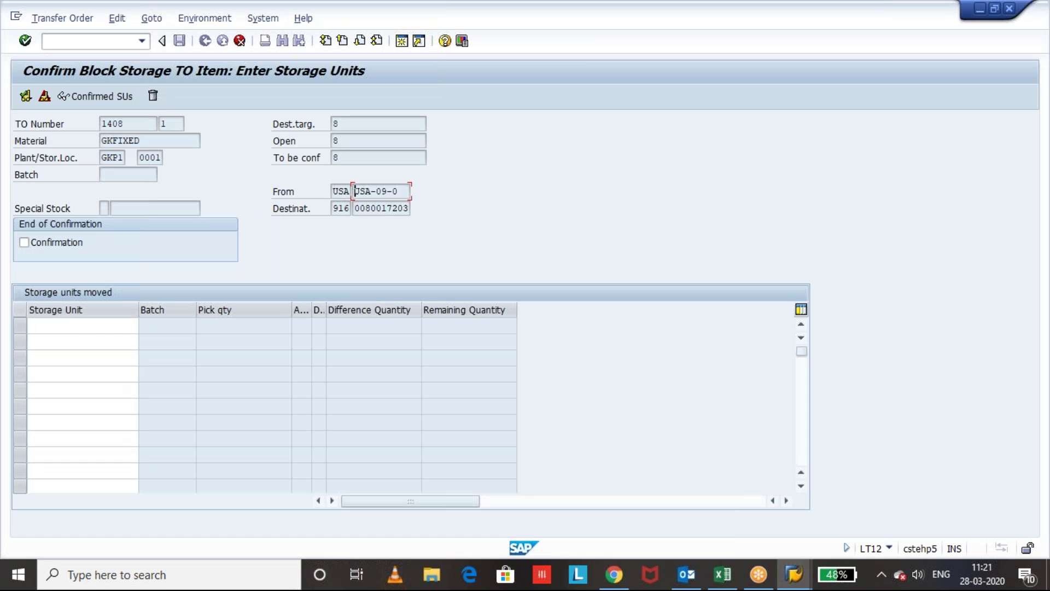
left_click(73, 328)
key("ctrl+v")
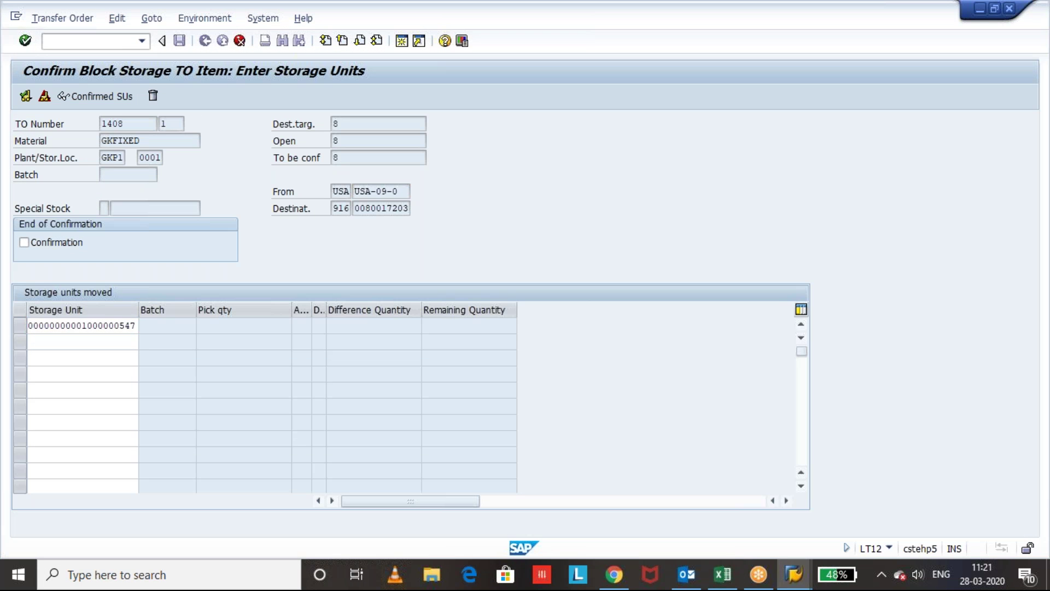
key("Return")
left_click(214, 327)
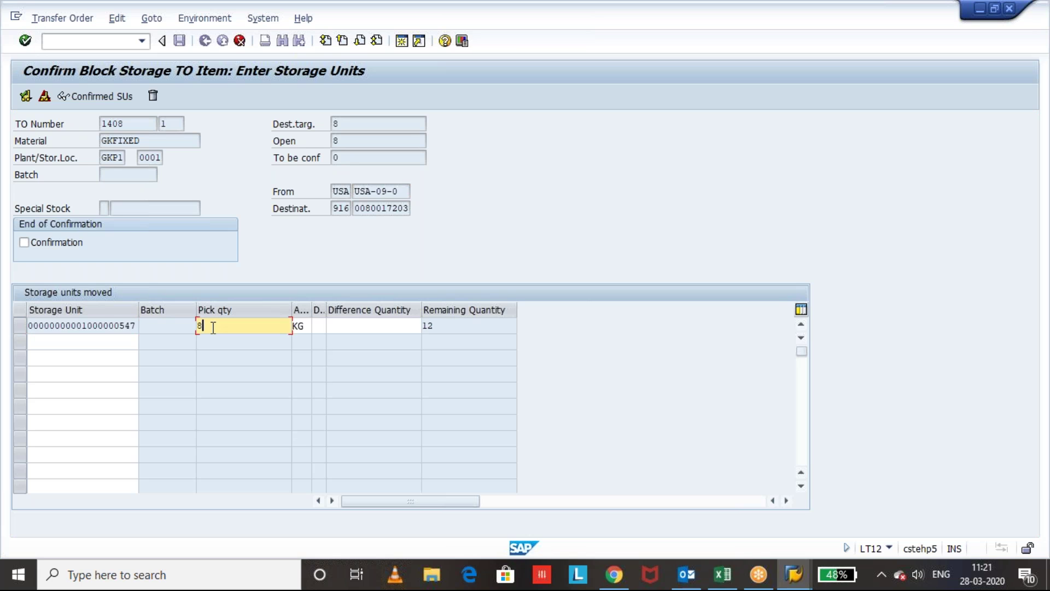
double_click(333, 143)
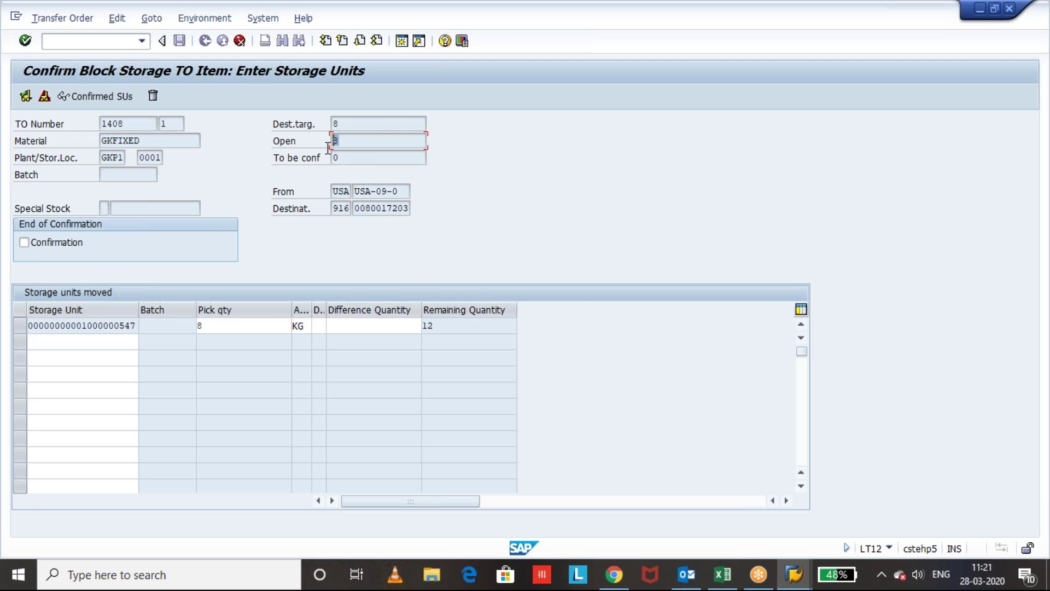
left_click(423, 325)
key("Return")
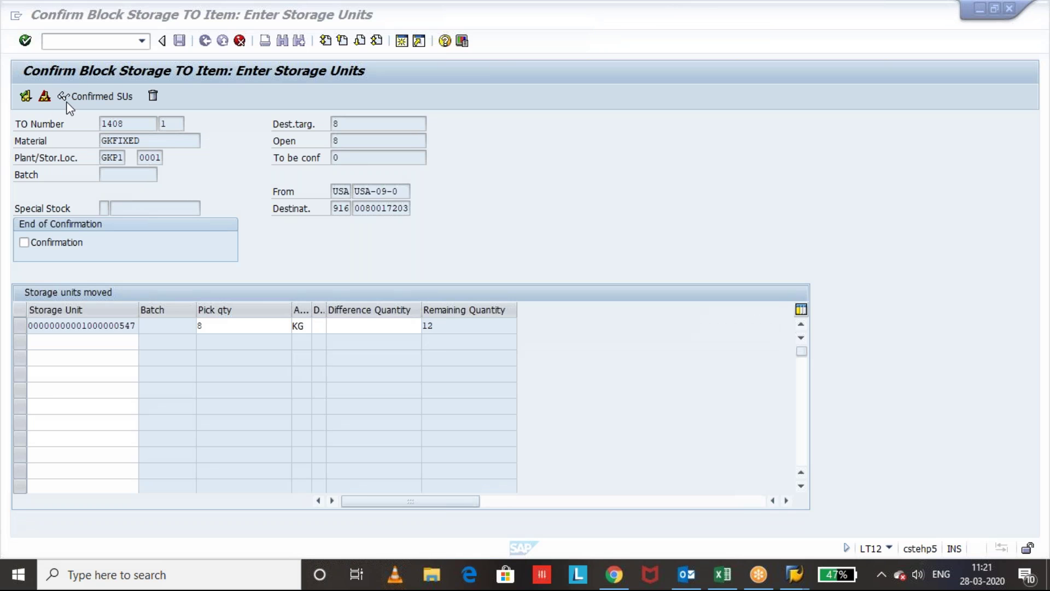
Save the confirmation of transfer order 1408 and switch to the transfer order display window
left_click(28, 101)
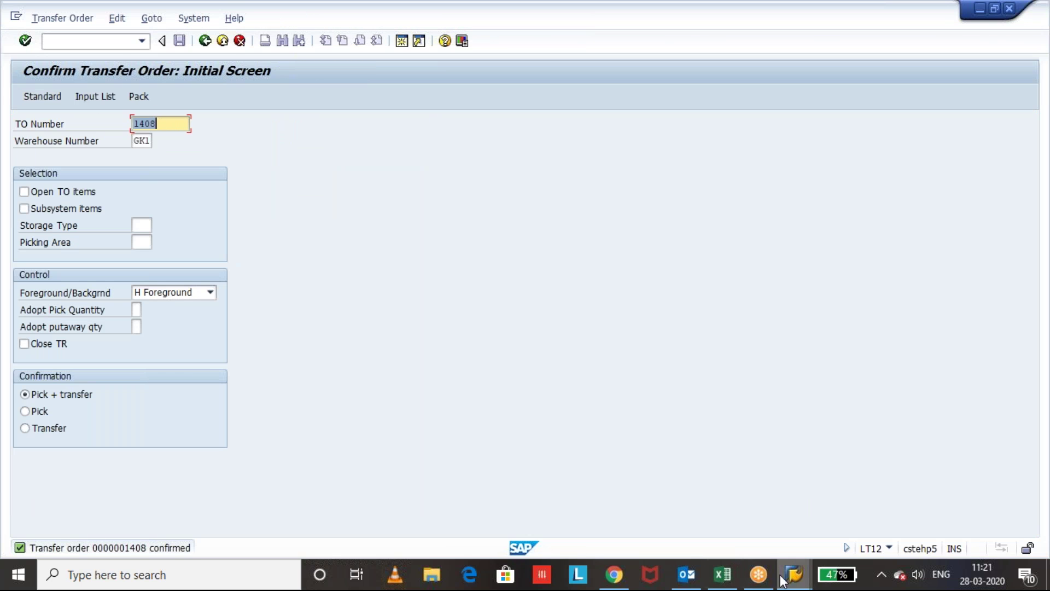
left_click(803, 578)
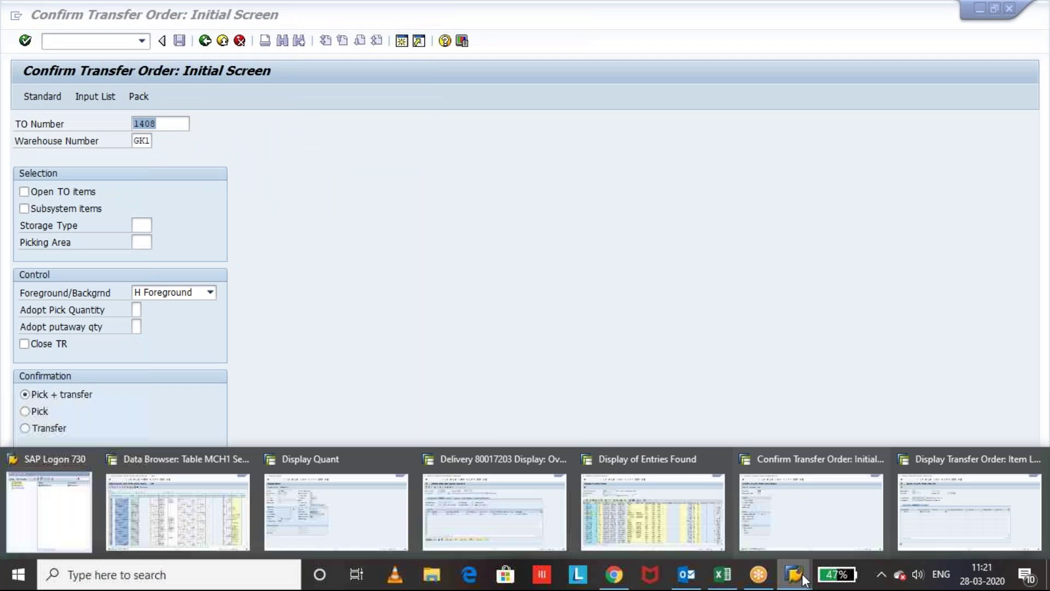
left_click(945, 518)
Reload delivery 80017203, showing the transfer order confirmed with 8 of 10 KG picked, and switch to change mode
left_click(794, 574)
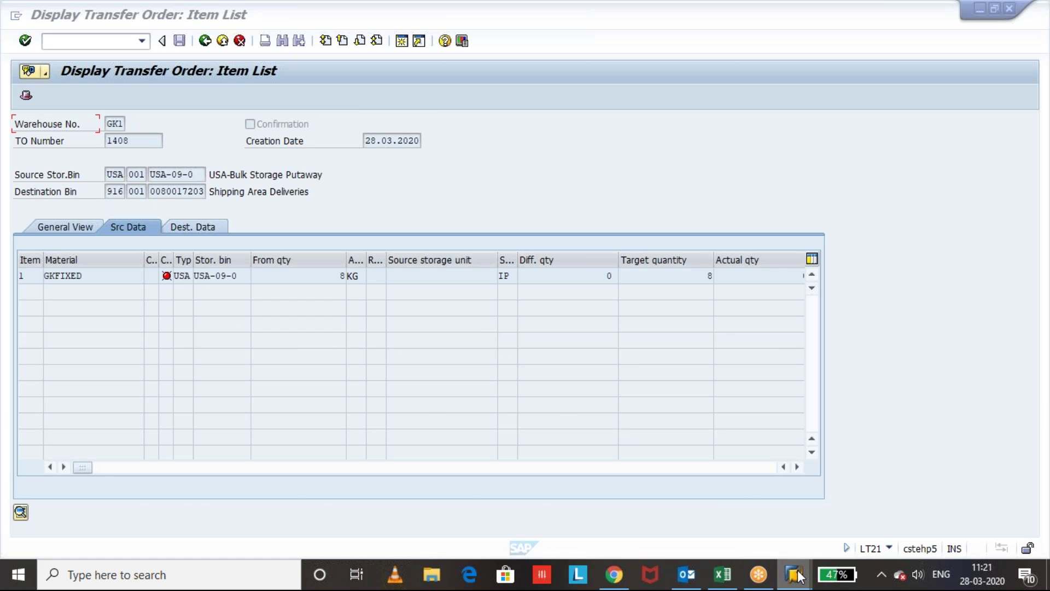
left_click(504, 523)
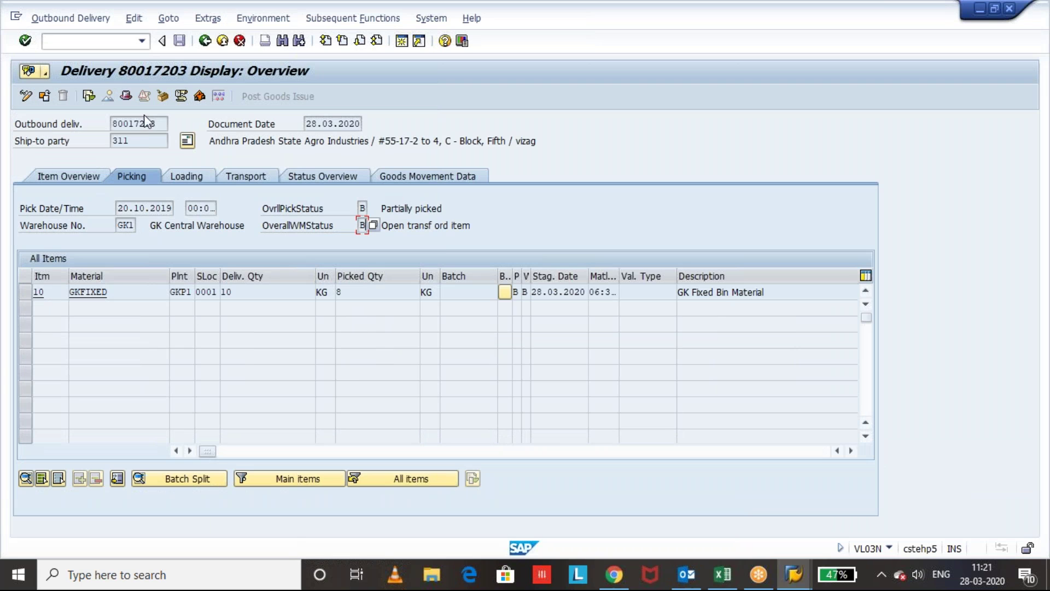
left_click(204, 40)
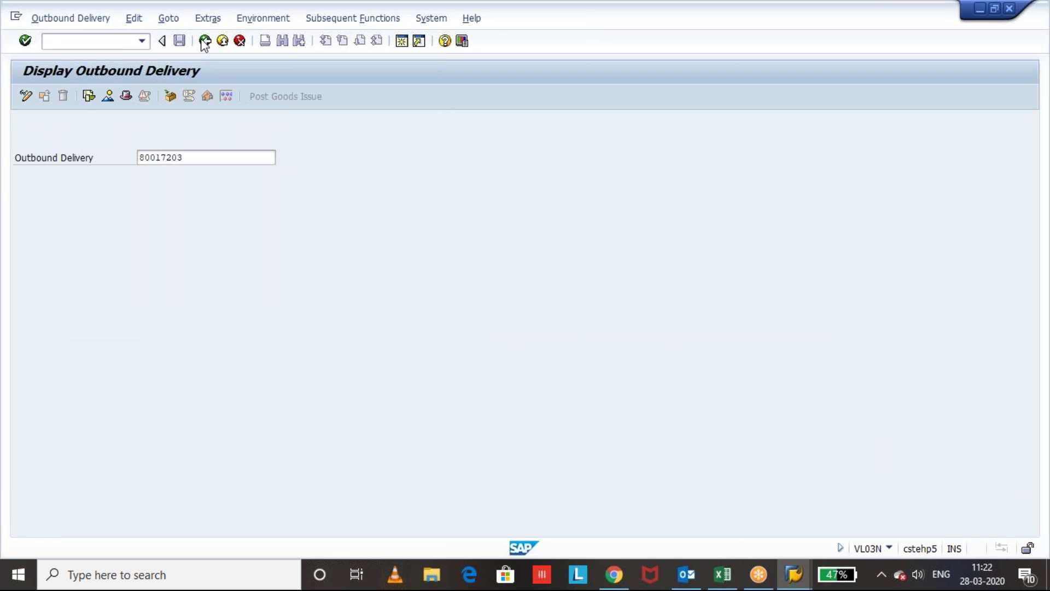
key("Return")
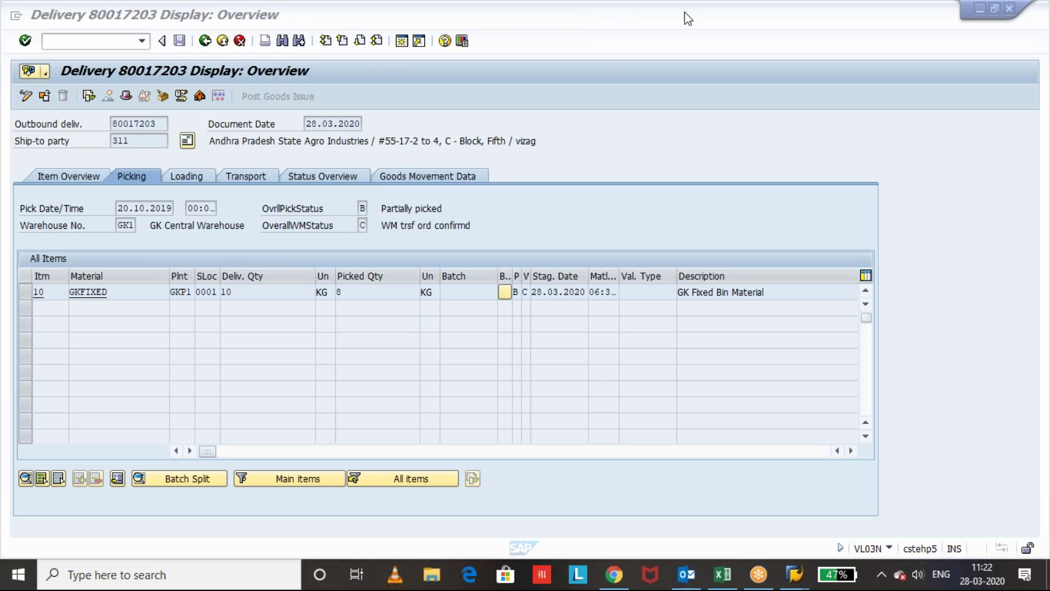
left_click(26, 96)
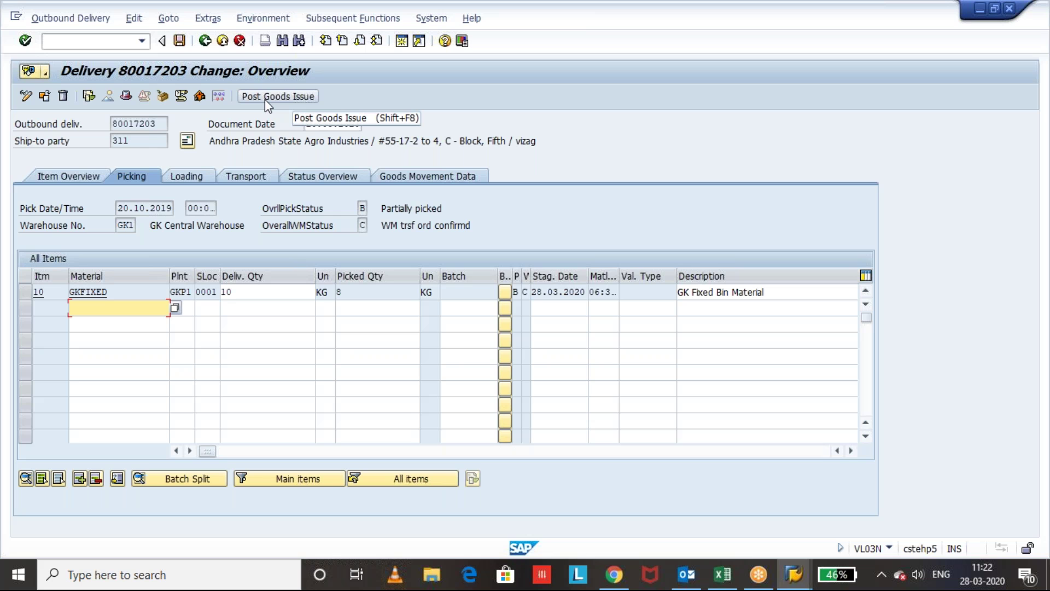
Attempt goods issue for delivery 80017203 and review error VL 609, delivery not completely picked
left_click(265, 98)
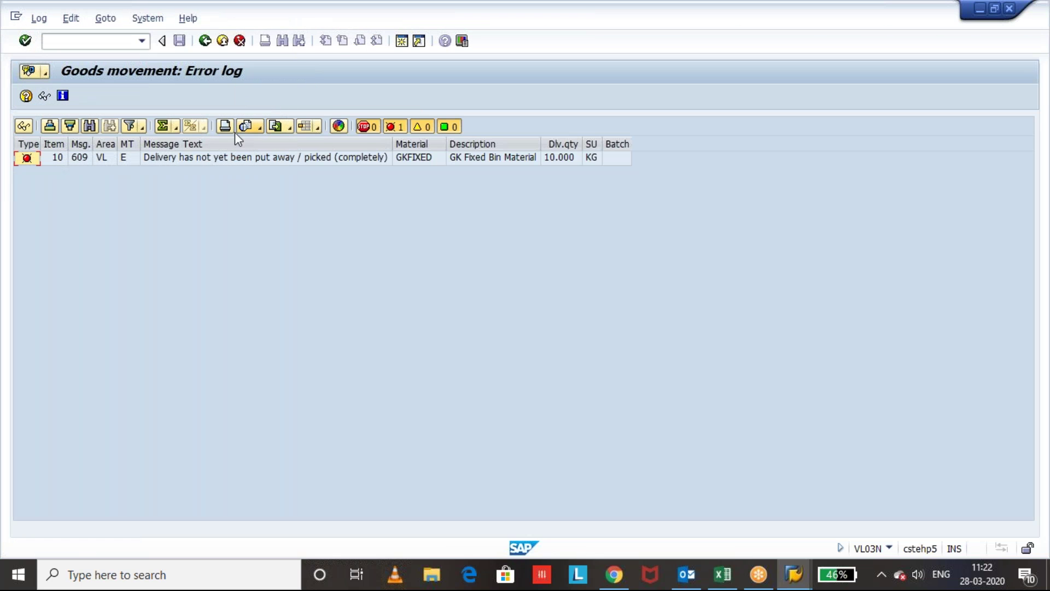
left_click(324, 157)
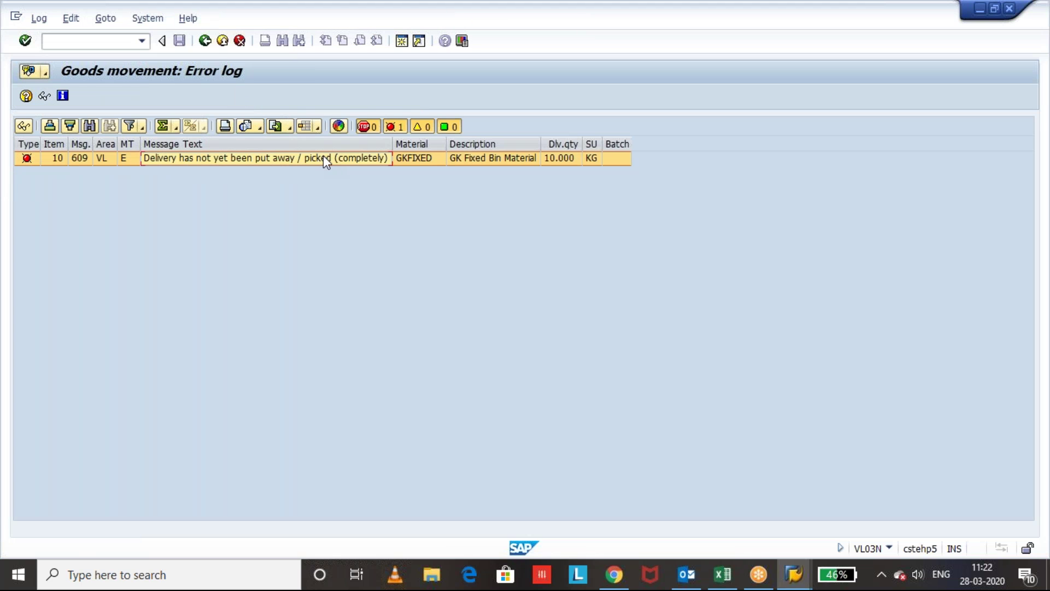
left_click(204, 42)
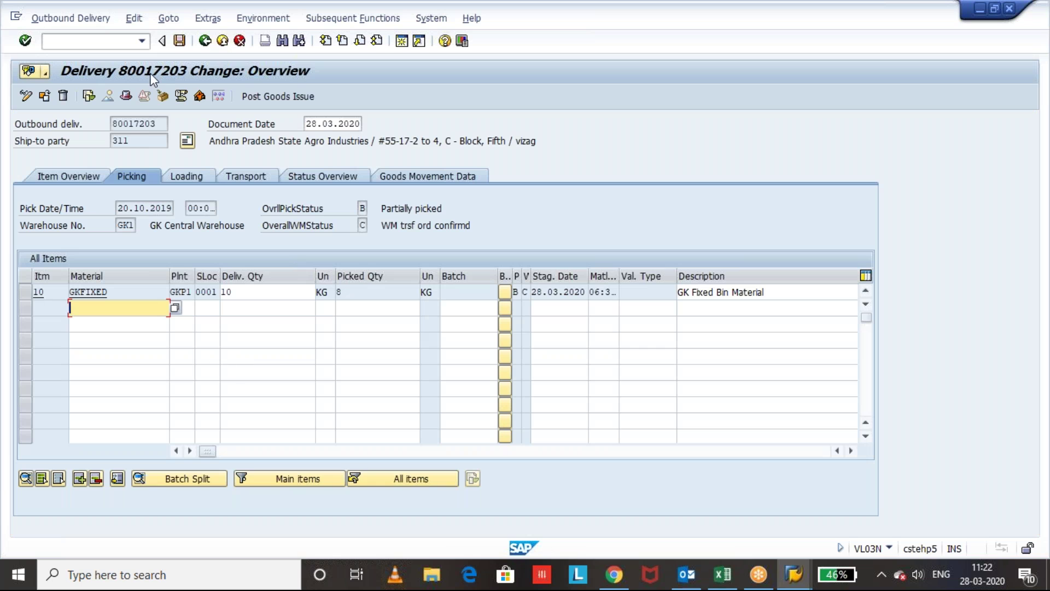
Copy the picked quantity into the delivery quantity so item 10 reads 8 KG
left_click(134, 18)
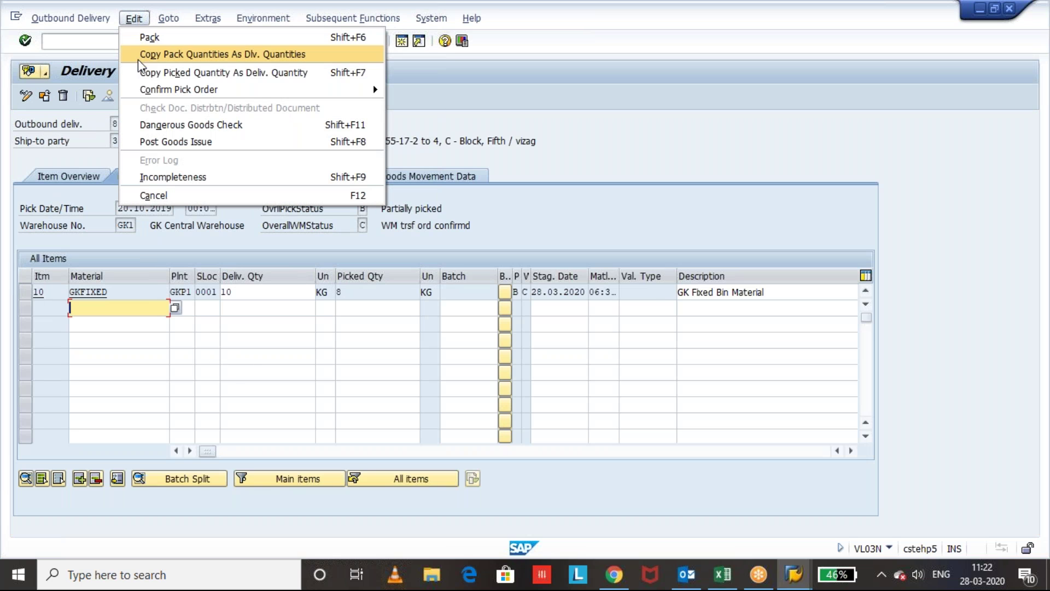
left_click(254, 73)
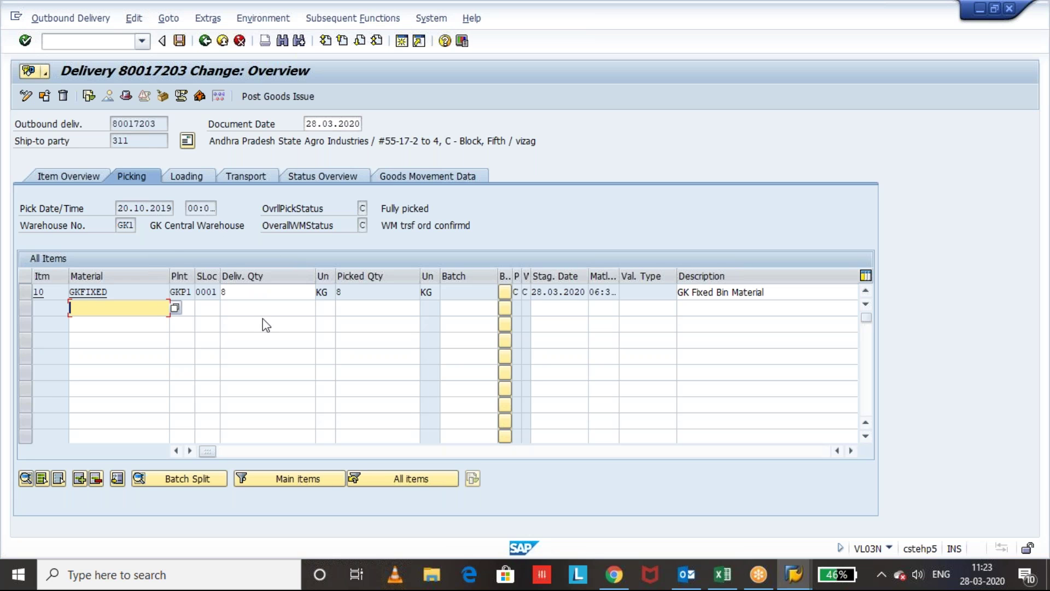
left_click(267, 292)
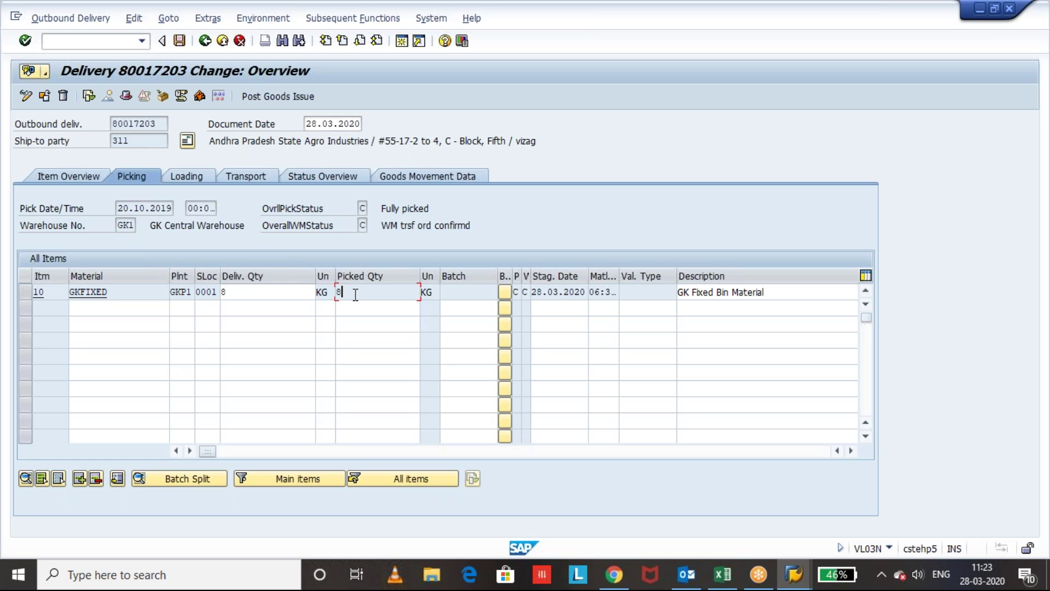
left_click(279, 296)
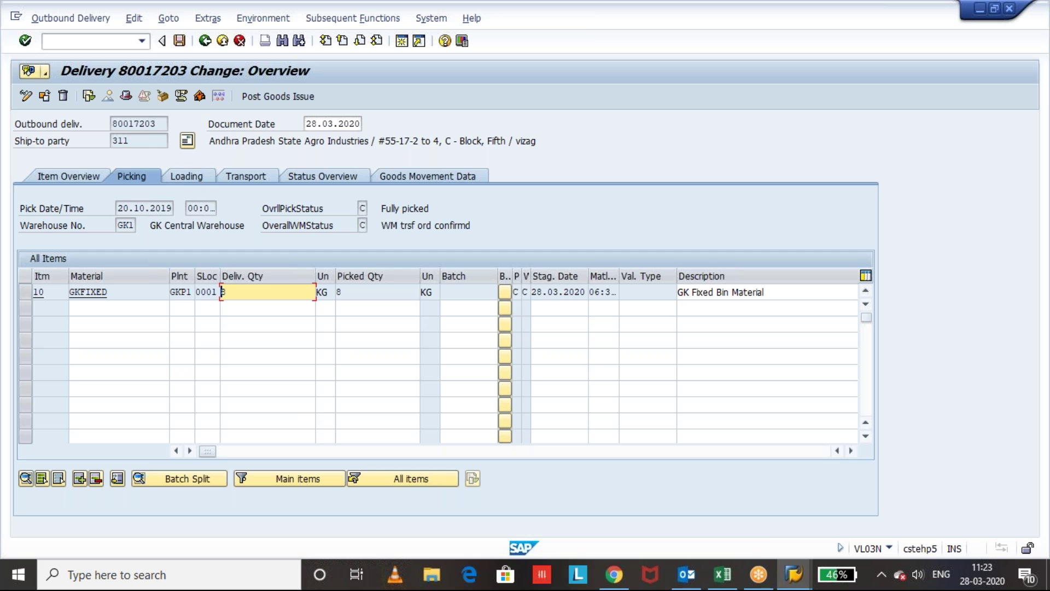
Verify item 10's delivery and picked quantities are 8 KG, fully picked, then post goods issue
left_click(133, 18)
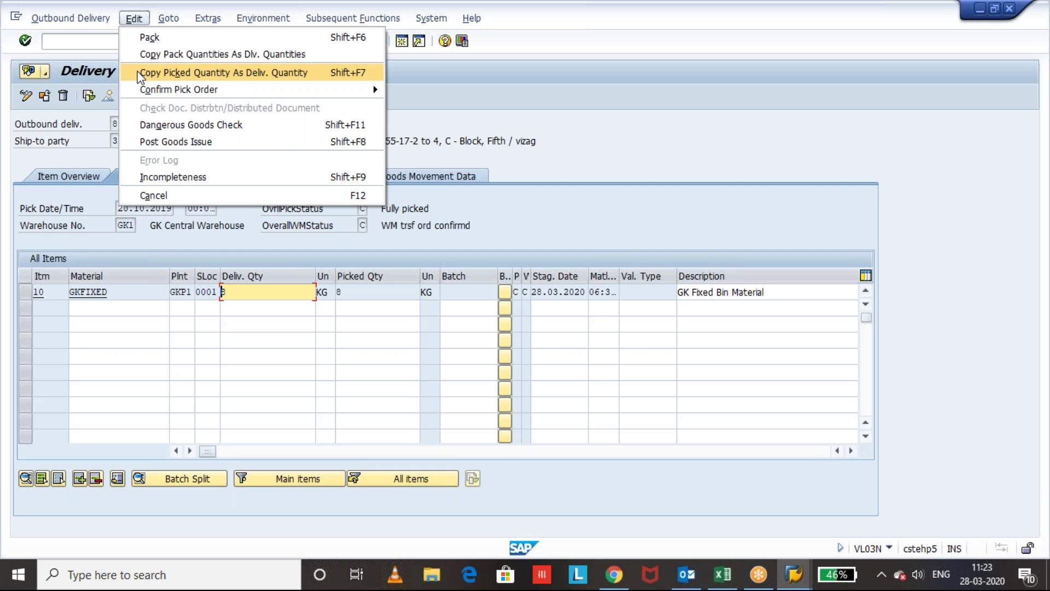
left_click(362, 358)
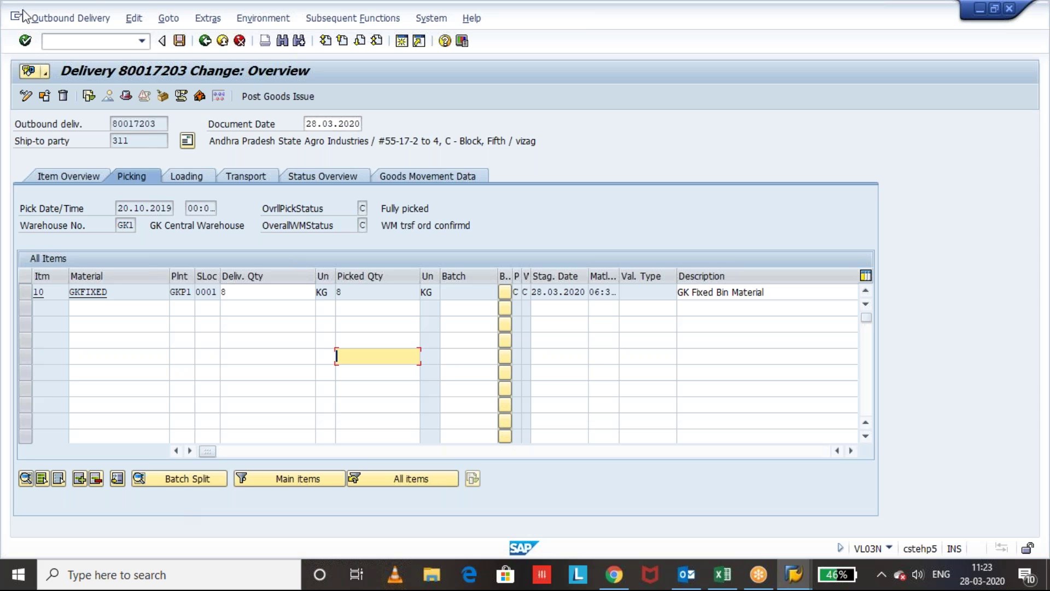
left_click(141, 20)
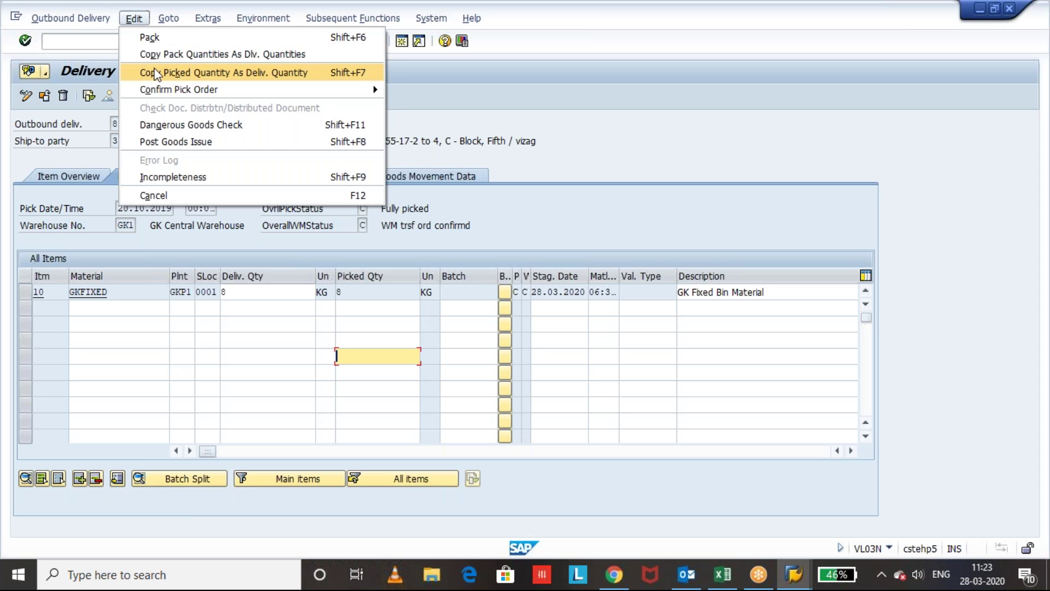
left_click(254, 291)
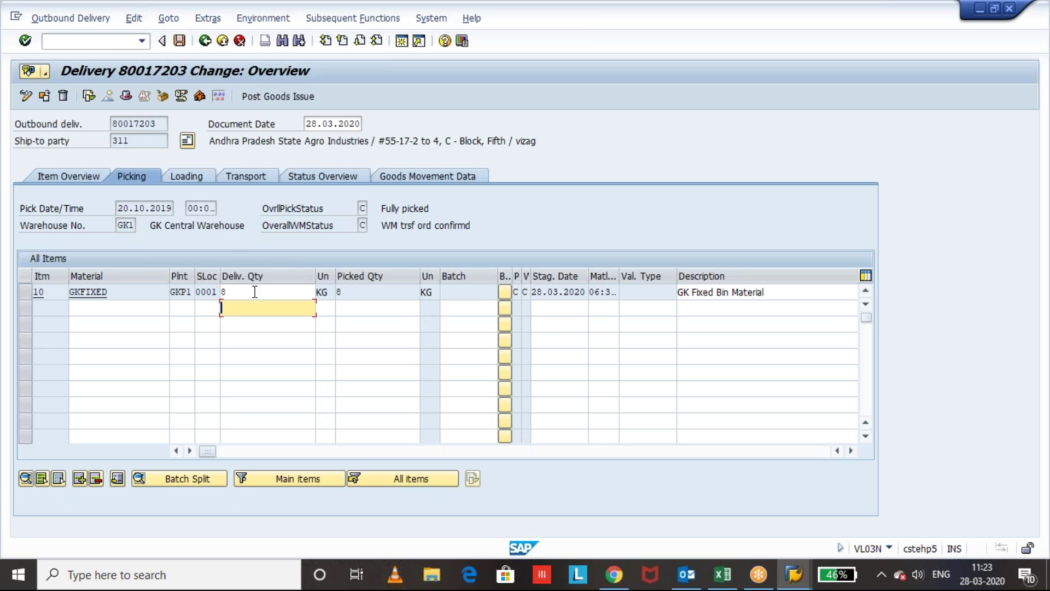
left_click(255, 291)
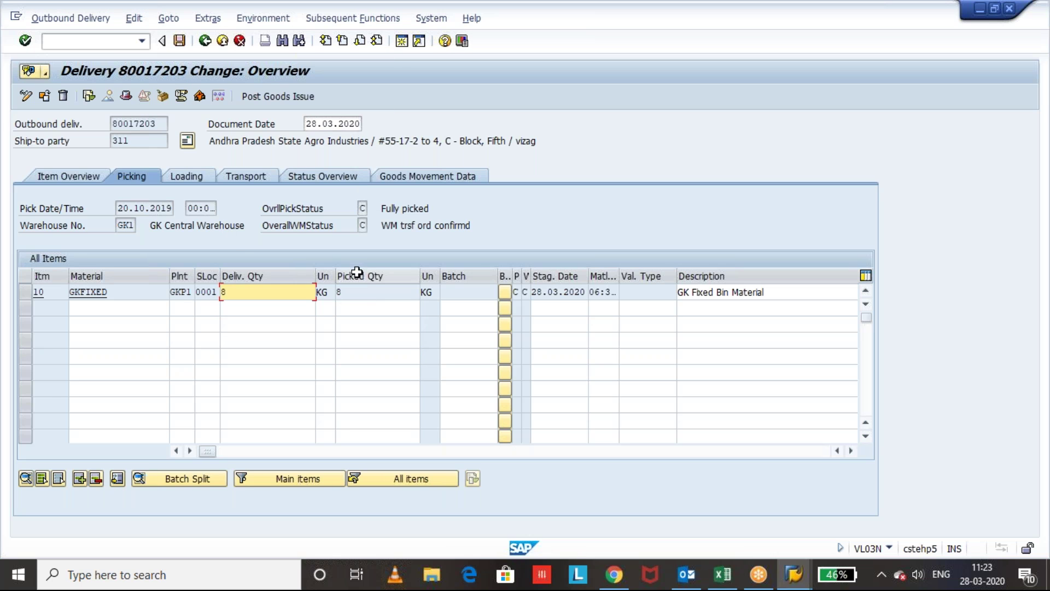
left_click(350, 293)
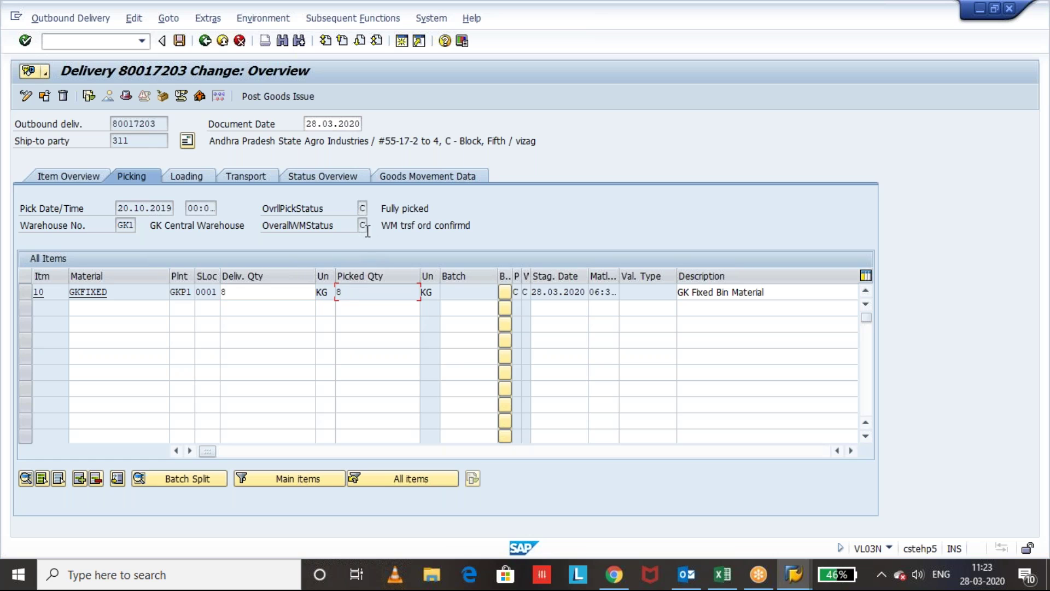
left_click(362, 209)
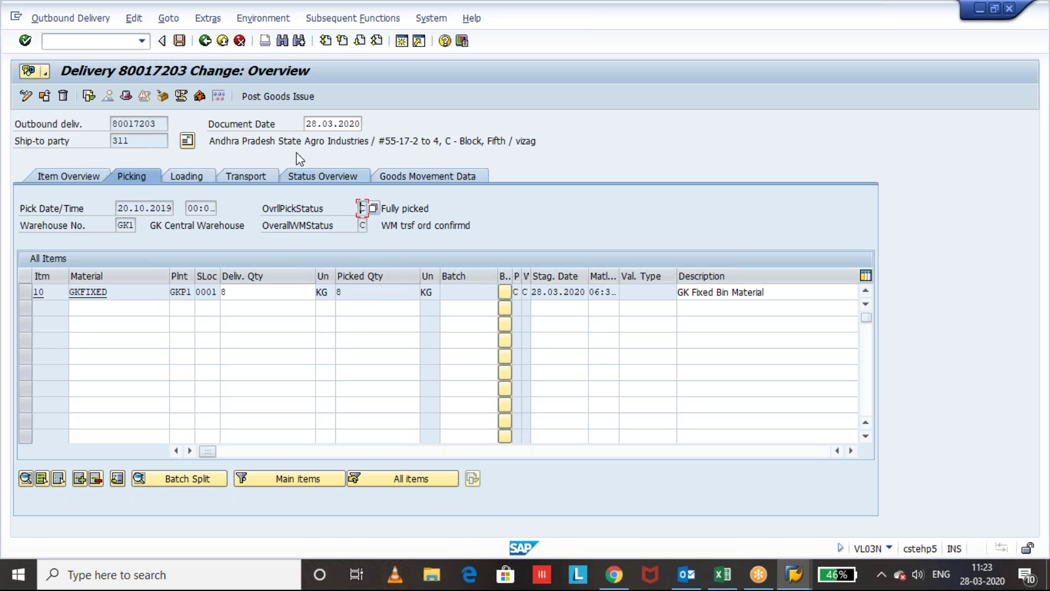
left_click(263, 97)
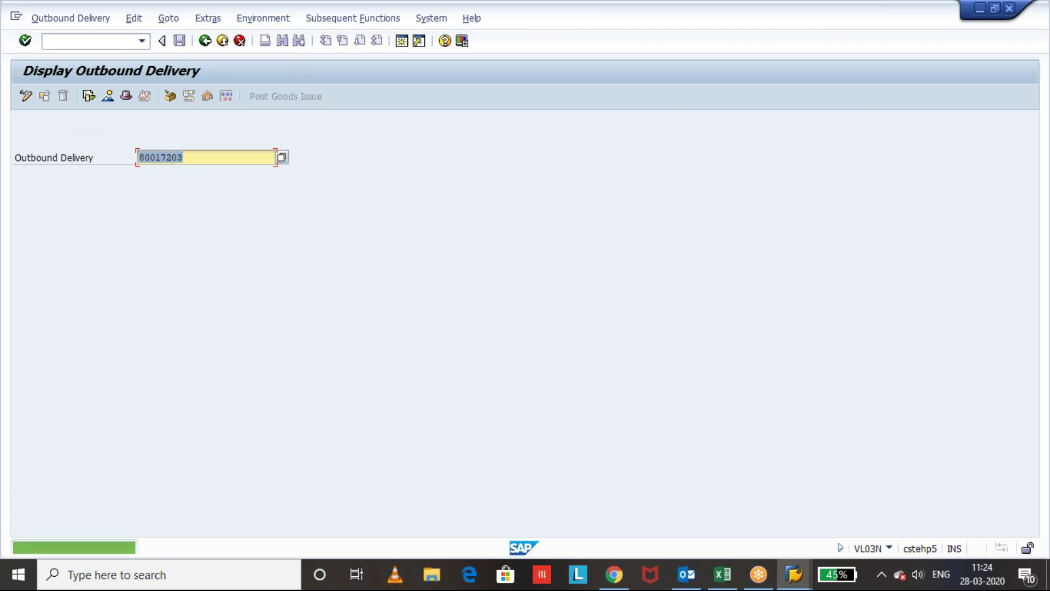
Check the document flow, then redisplay delivery 80017203 and its actual goods movement date
left_click(92, 97)
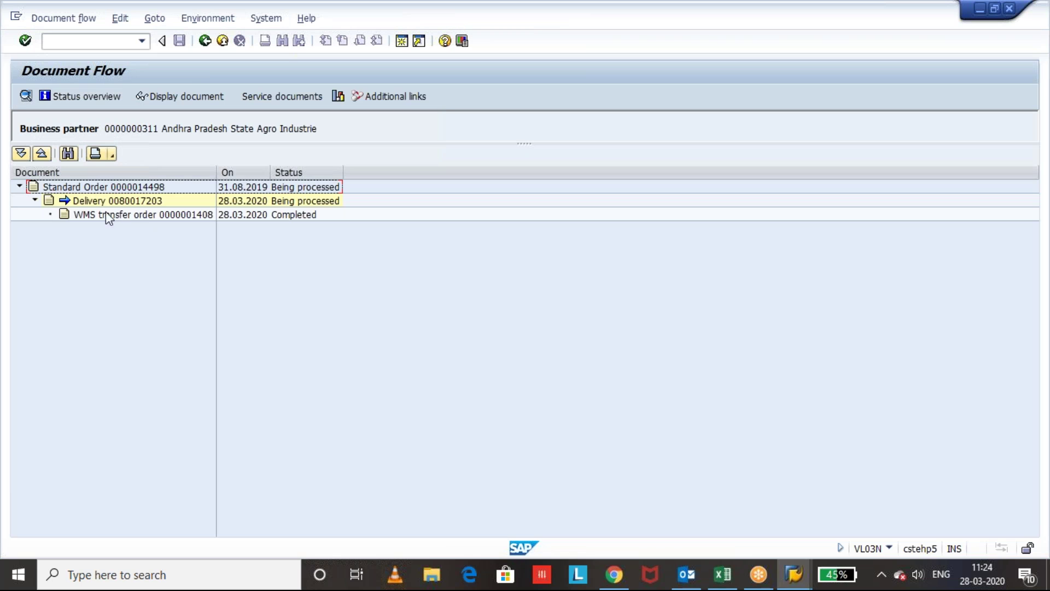
left_click(159, 216)
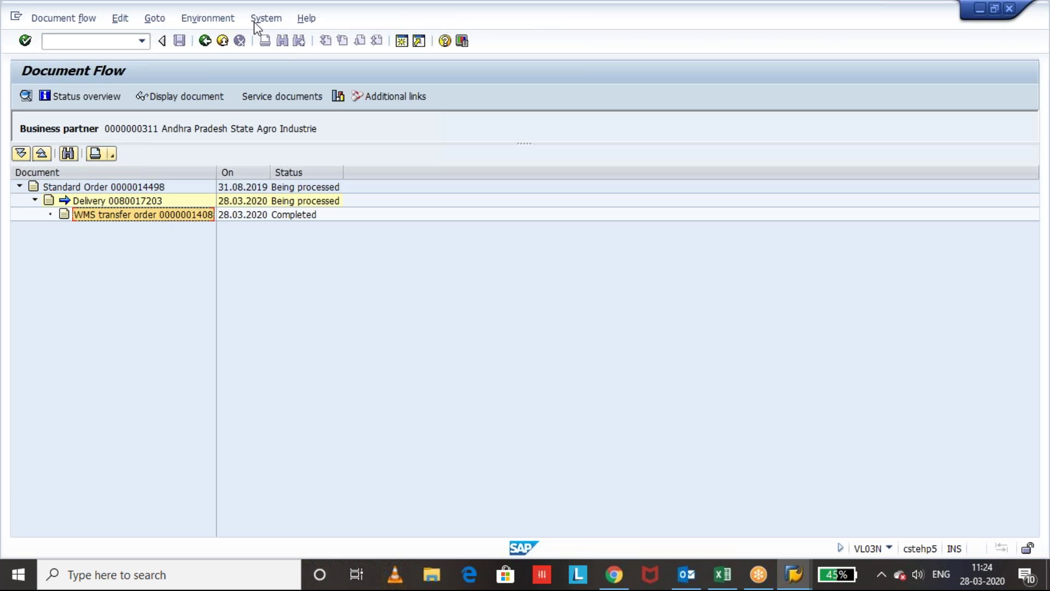
left_click(205, 40)
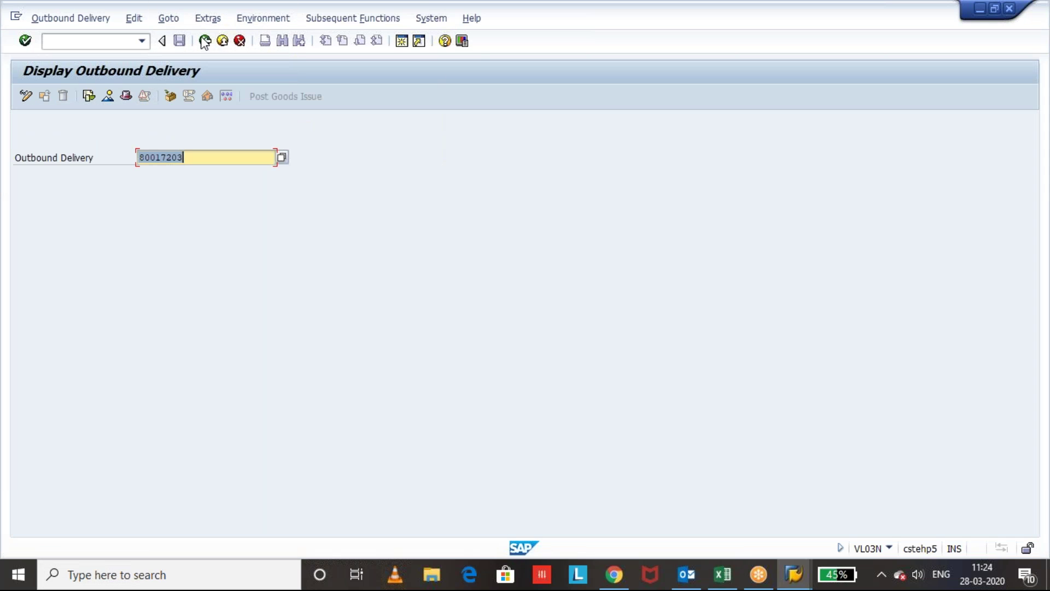
key("Return")
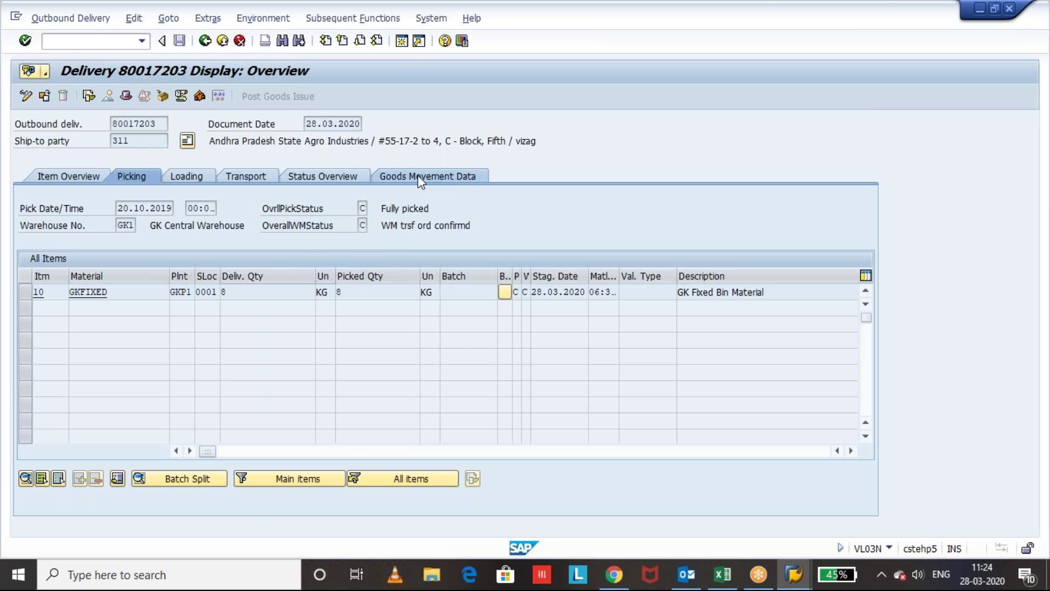
left_click(419, 178)
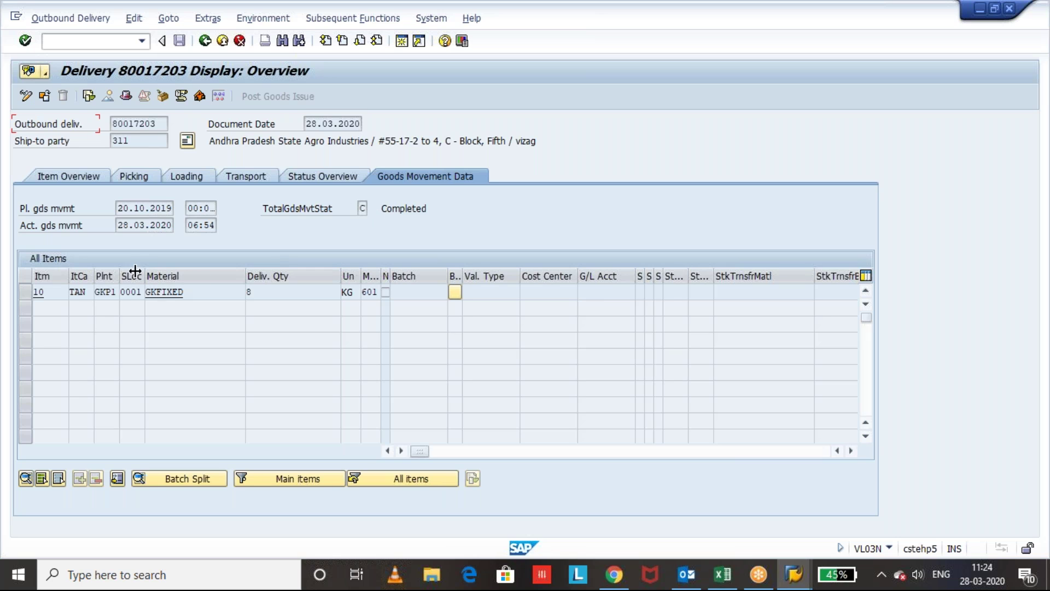
left_click_drag(119, 225, 162, 225)
left_click(161, 225)
left_click(87, 97)
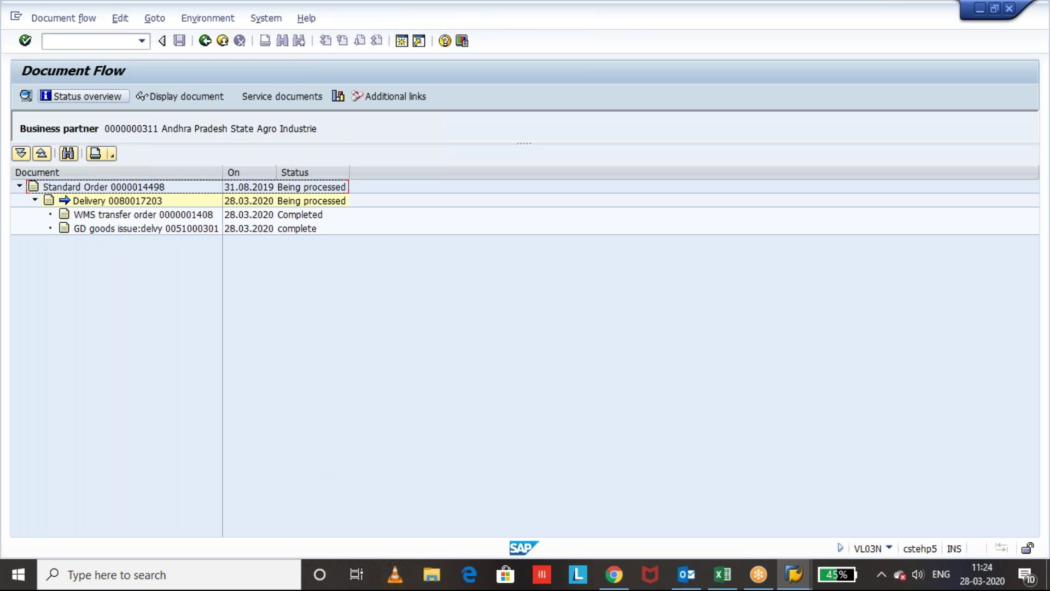
left_click(168, 218)
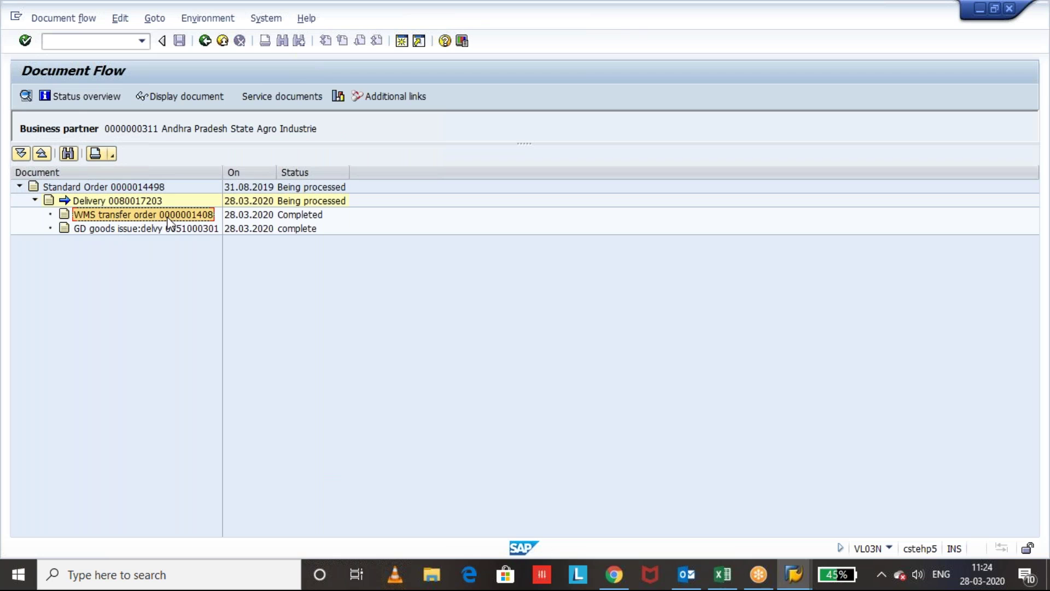
left_click(157, 230)
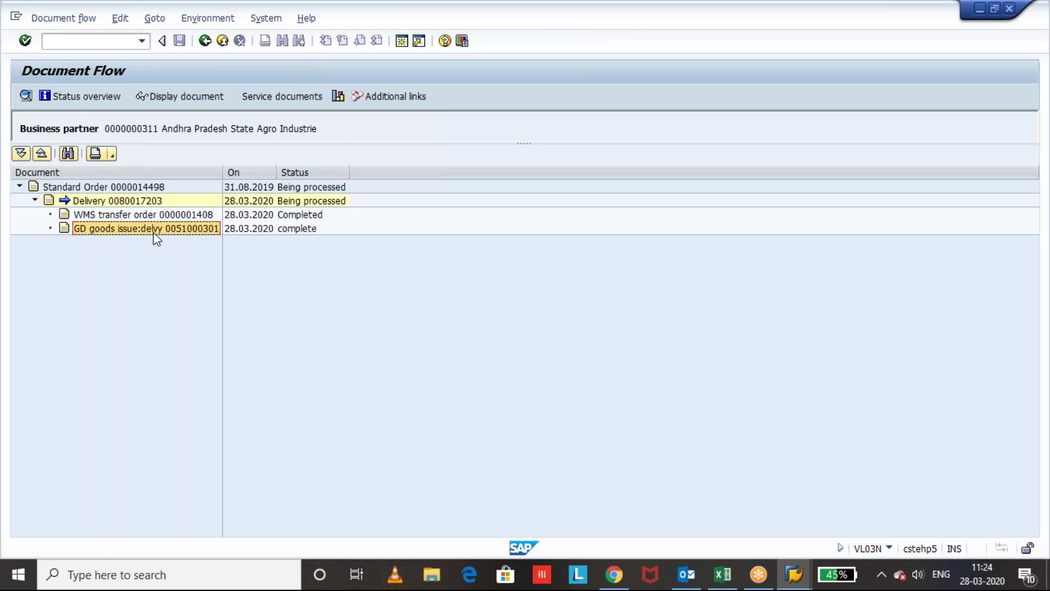
left_click(205, 42)
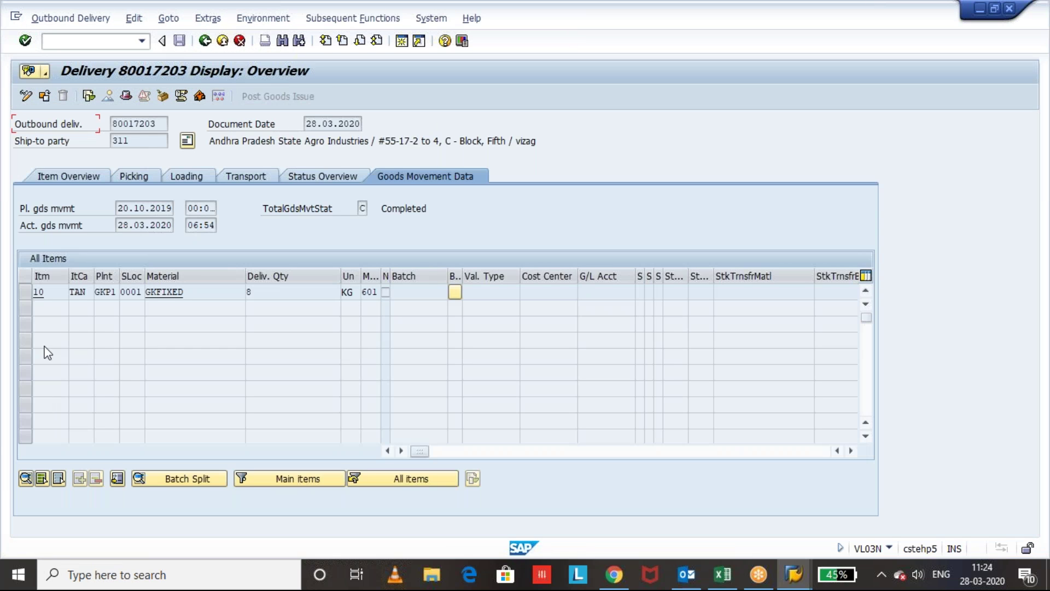
Open the change-document selection for delivery 80017203 with item 10 selected
left_click(25, 291)
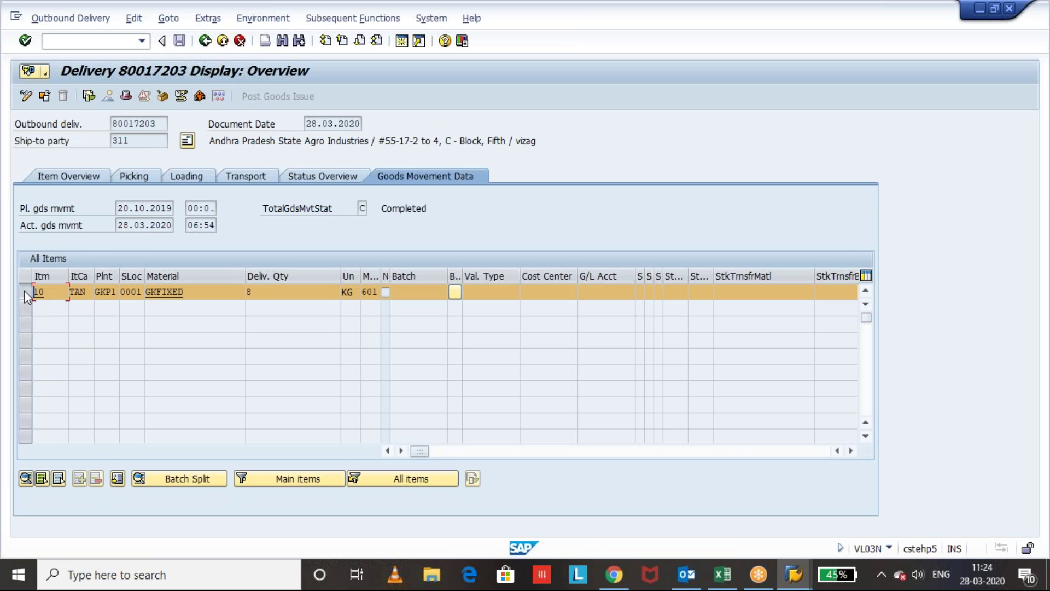
left_click(267, 18)
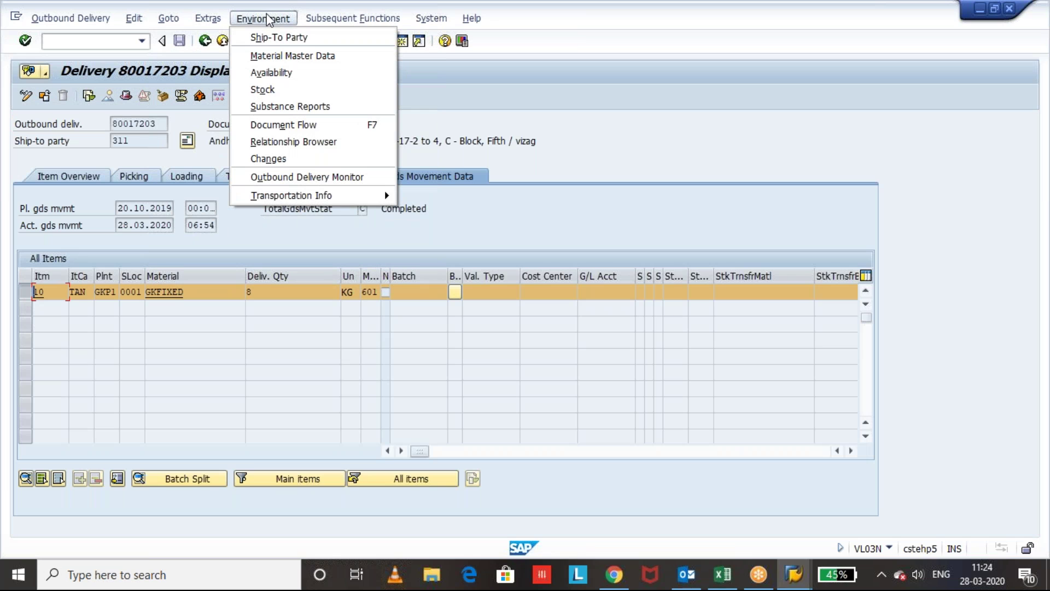
left_click(274, 159)
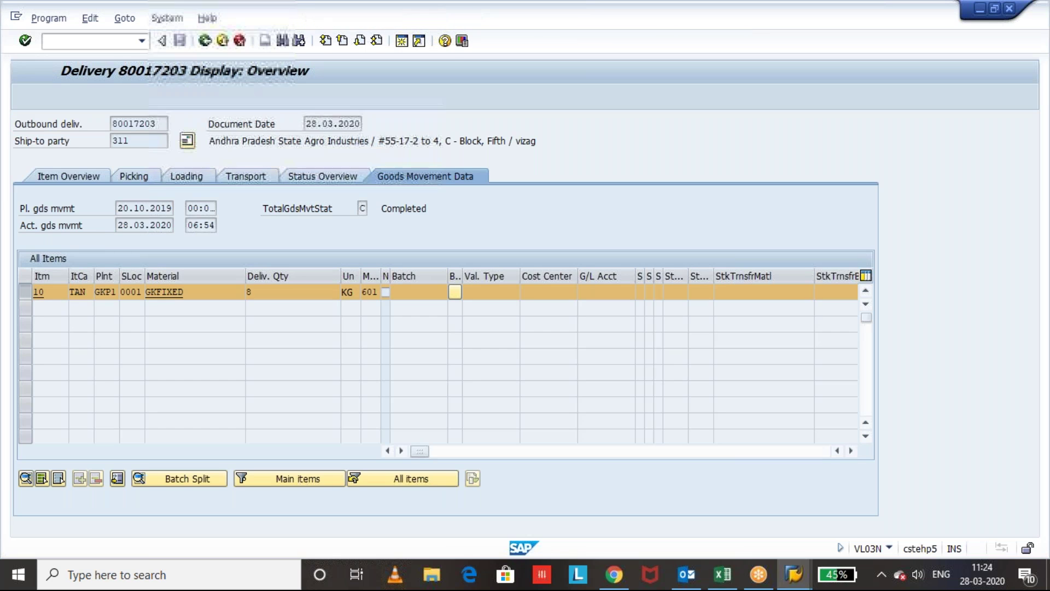
left_click(214, 159)
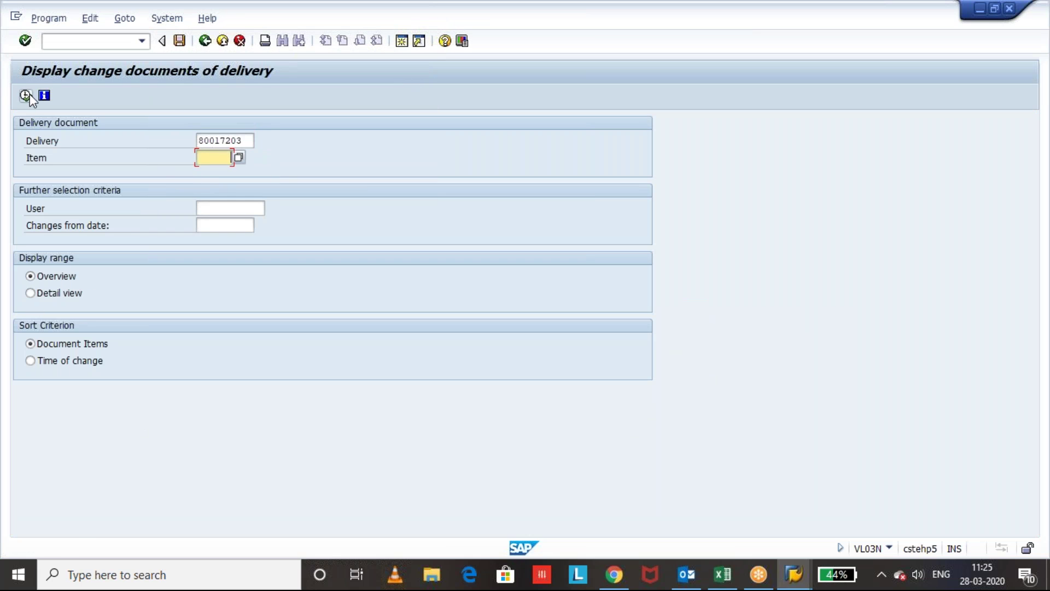
Run the change-document report for delivery 80017203 in detail view
left_click(28, 95)
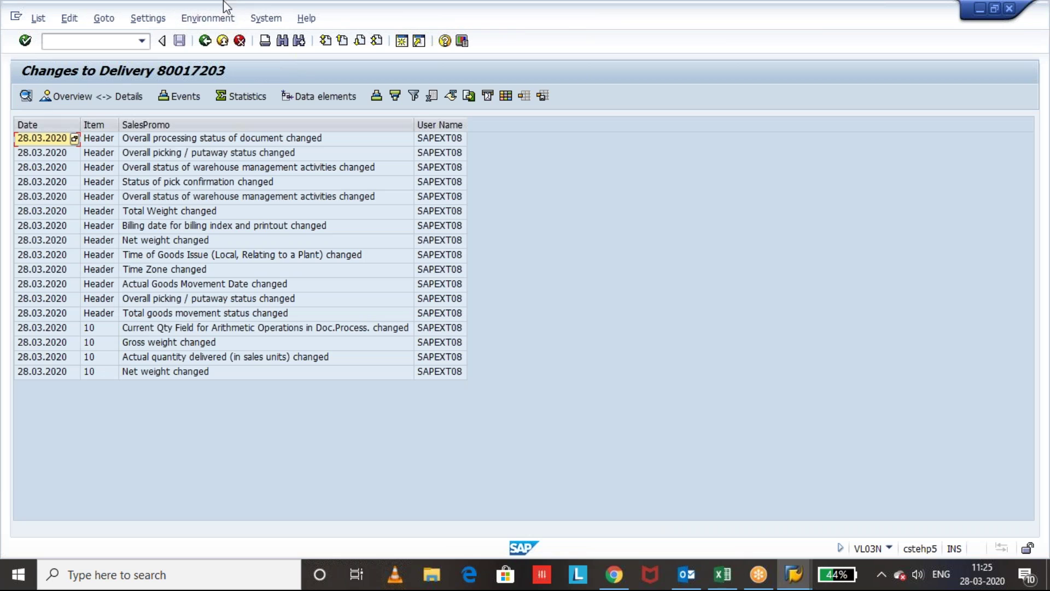
left_click(205, 44)
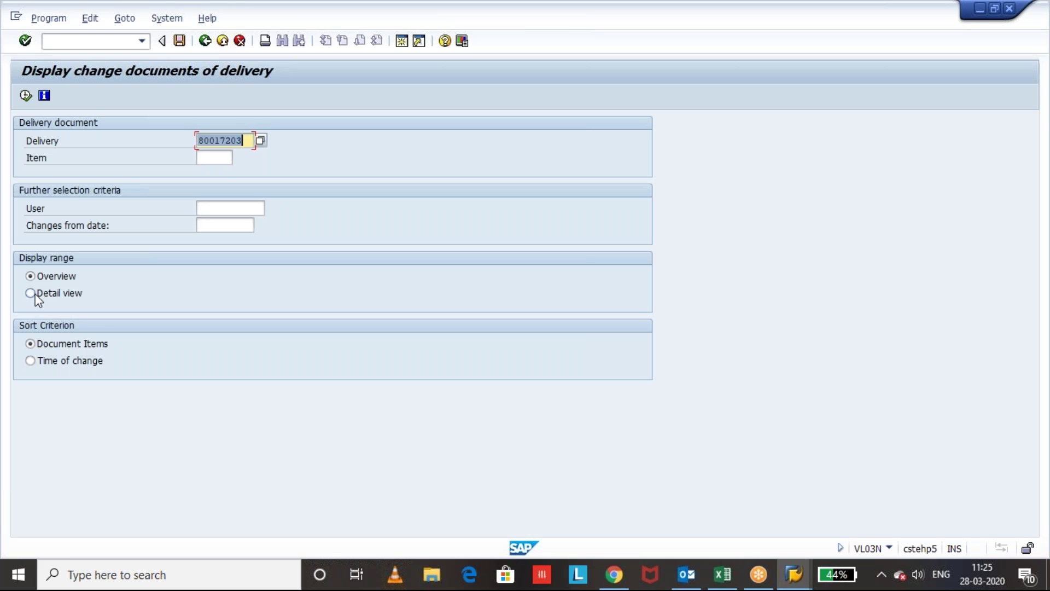
left_click(31, 294)
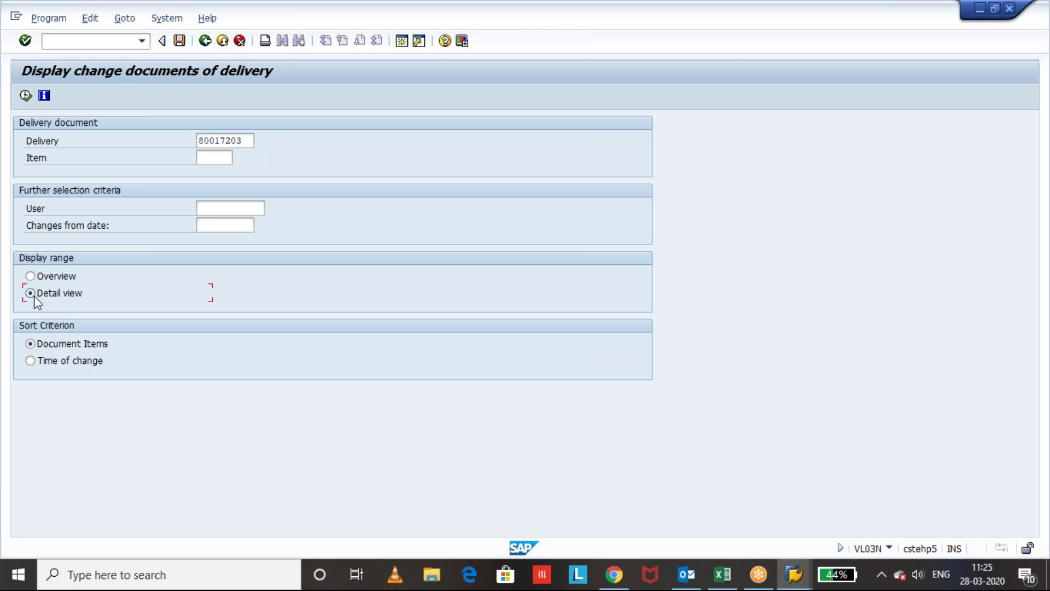
left_click(25, 95)
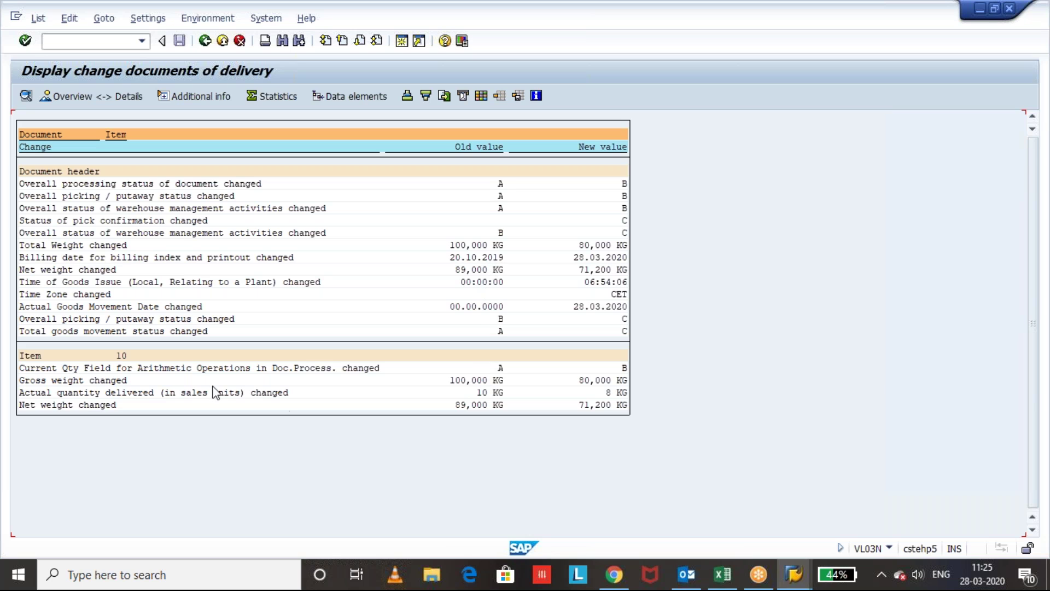
Review the changes: delivered quantity 10→8, total weight 100,000→80,000 KG, picking and goods movement statuses
left_click(479, 393)
left_click(607, 392)
left_click(465, 248)
left_click(584, 245)
left_click_drag(453, 248, 516, 251)
left_click_drag(582, 246, 630, 246)
left_click(501, 319)
left_click(500, 331)
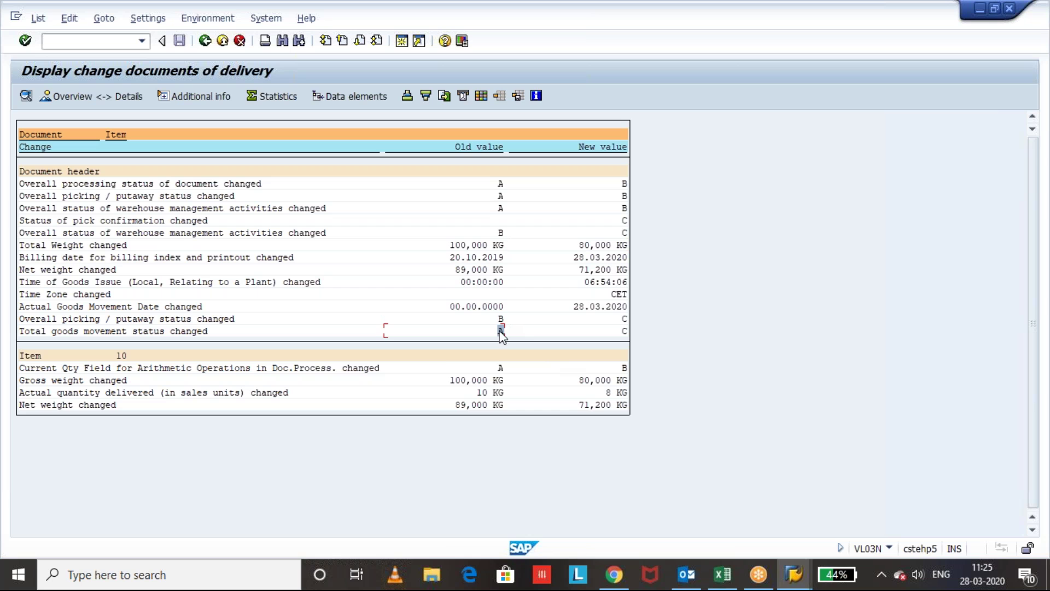
Inspect the date and time of the overall picking status change, then return to the selection
left_click(164, 319)
left_click(195, 96)
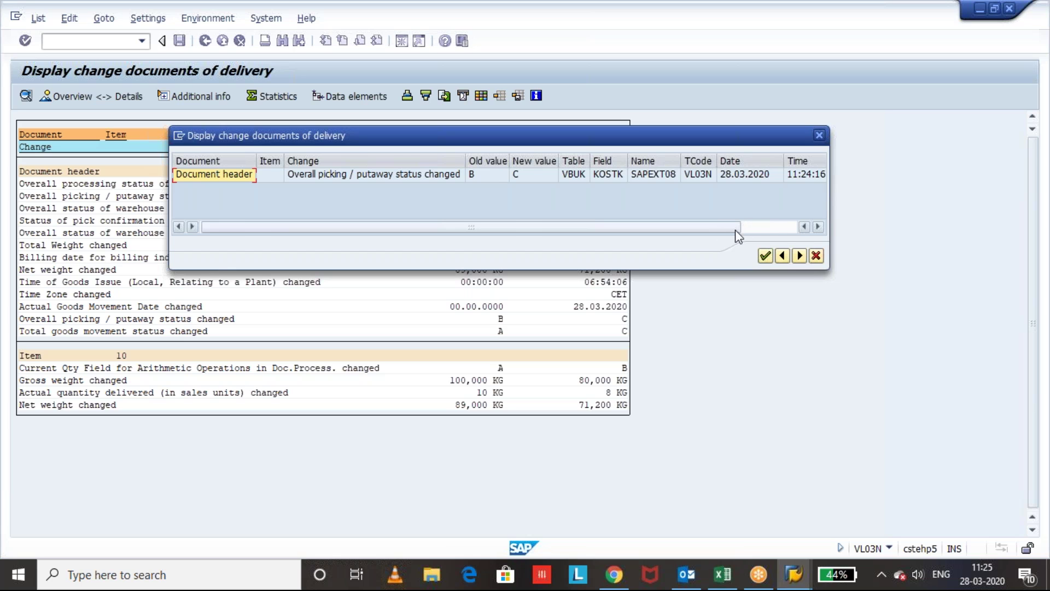
left_click(737, 228)
left_click(486, 178)
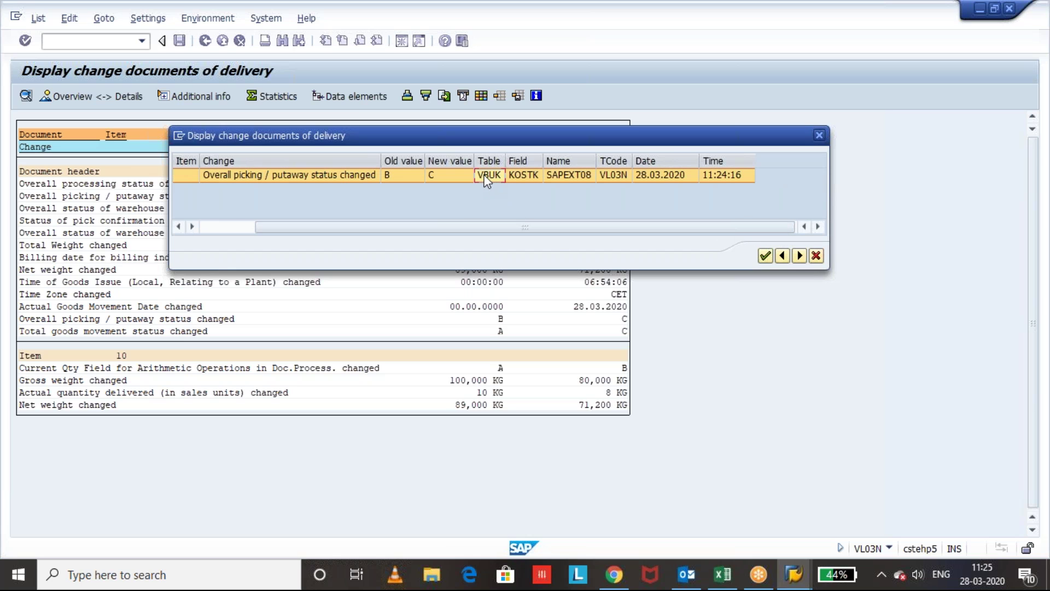
left_click(737, 177)
left_click(669, 176)
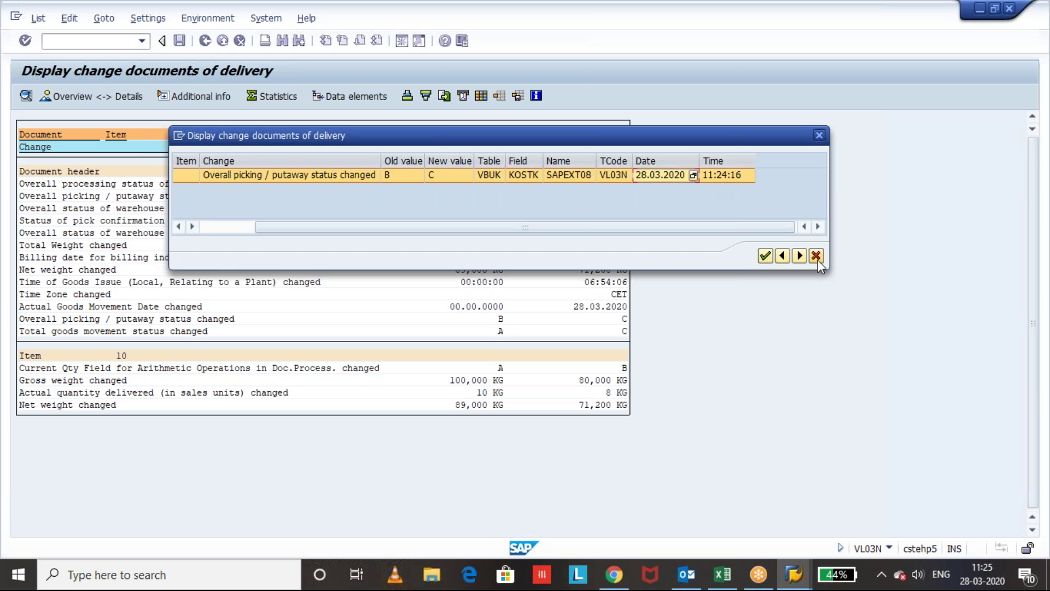
left_click(817, 259)
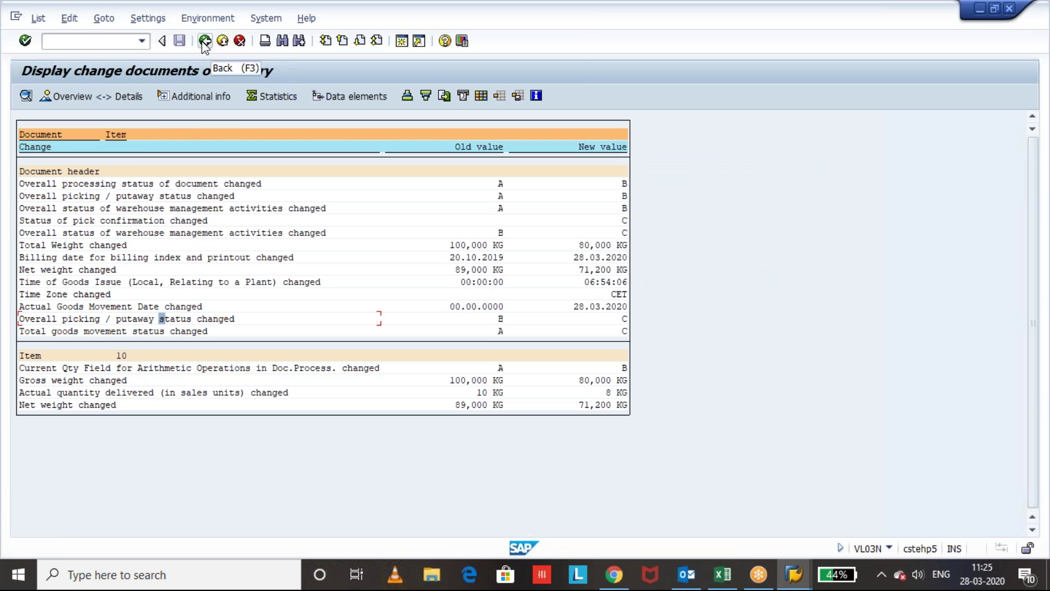
left_click(204, 42)
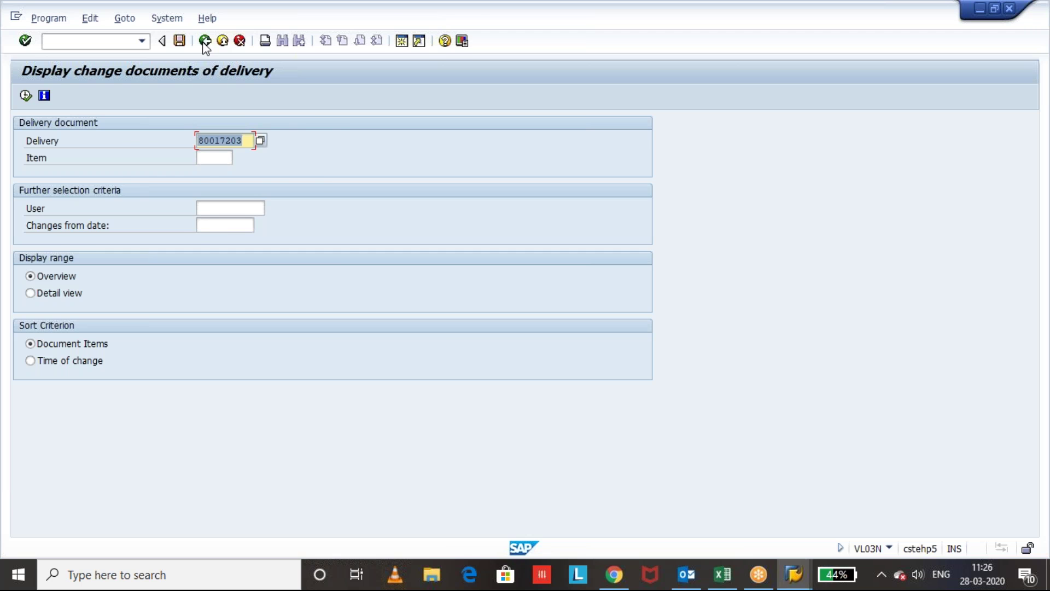
Return to delivery 80017203's display overview showing goods movement Completed and 8 KG
left_click(205, 43)
left_click(134, 19)
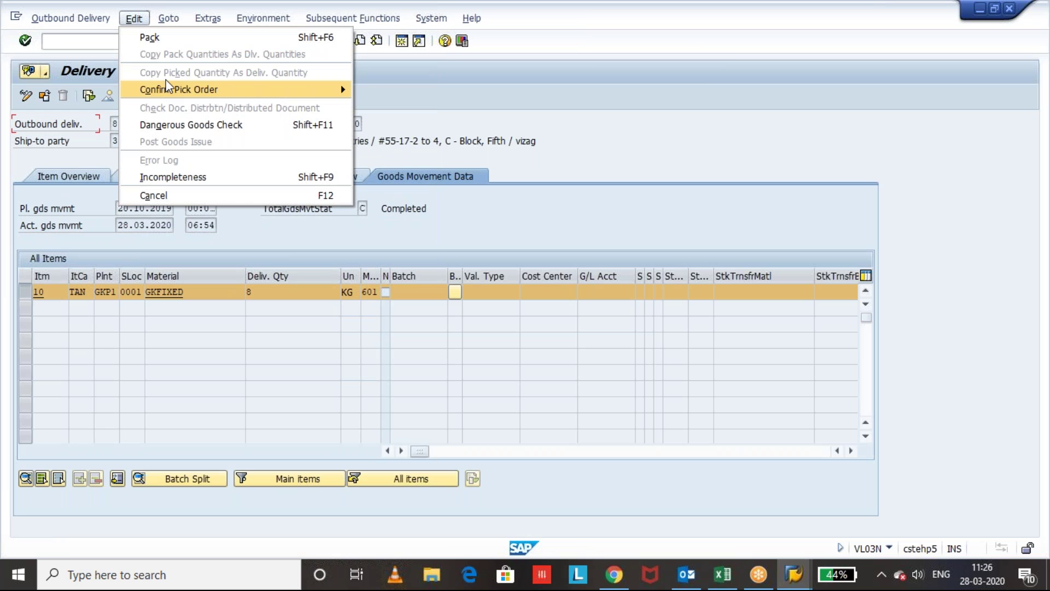
left_click(190, 310)
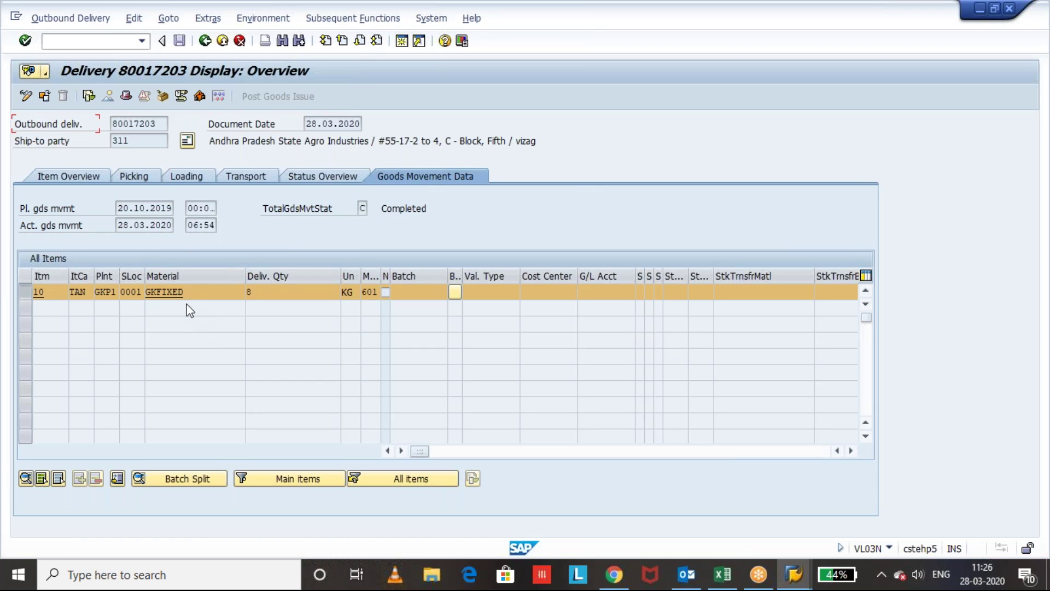